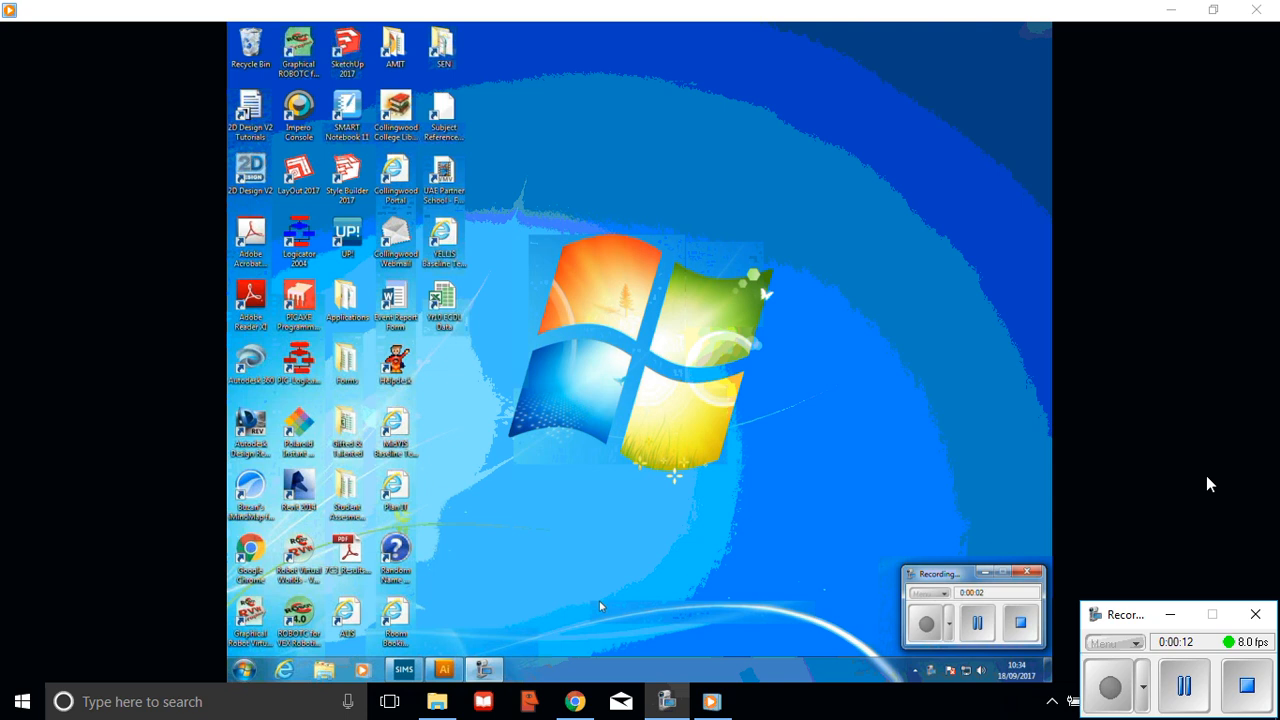
# Play the Illustrator board game board designing video and dismiss the AVG discount pop-up
pyautogui.moveTo(845, 523)
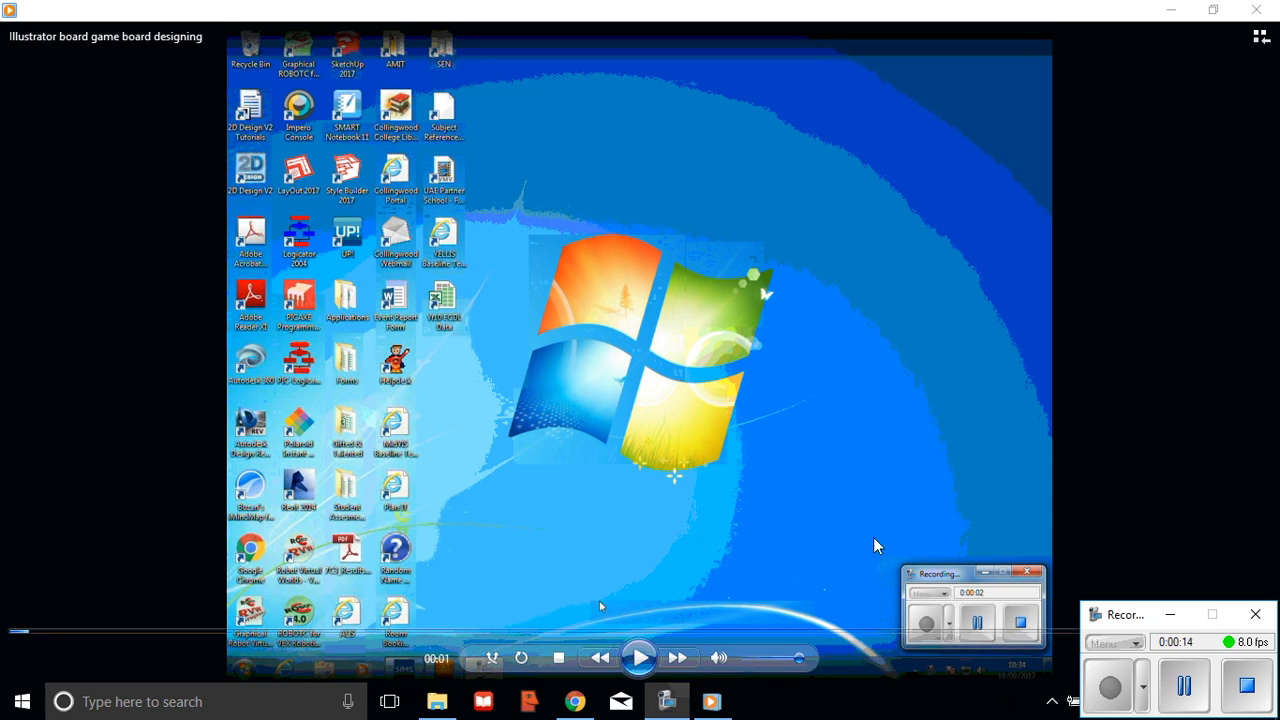
pyautogui.click(646, 663)
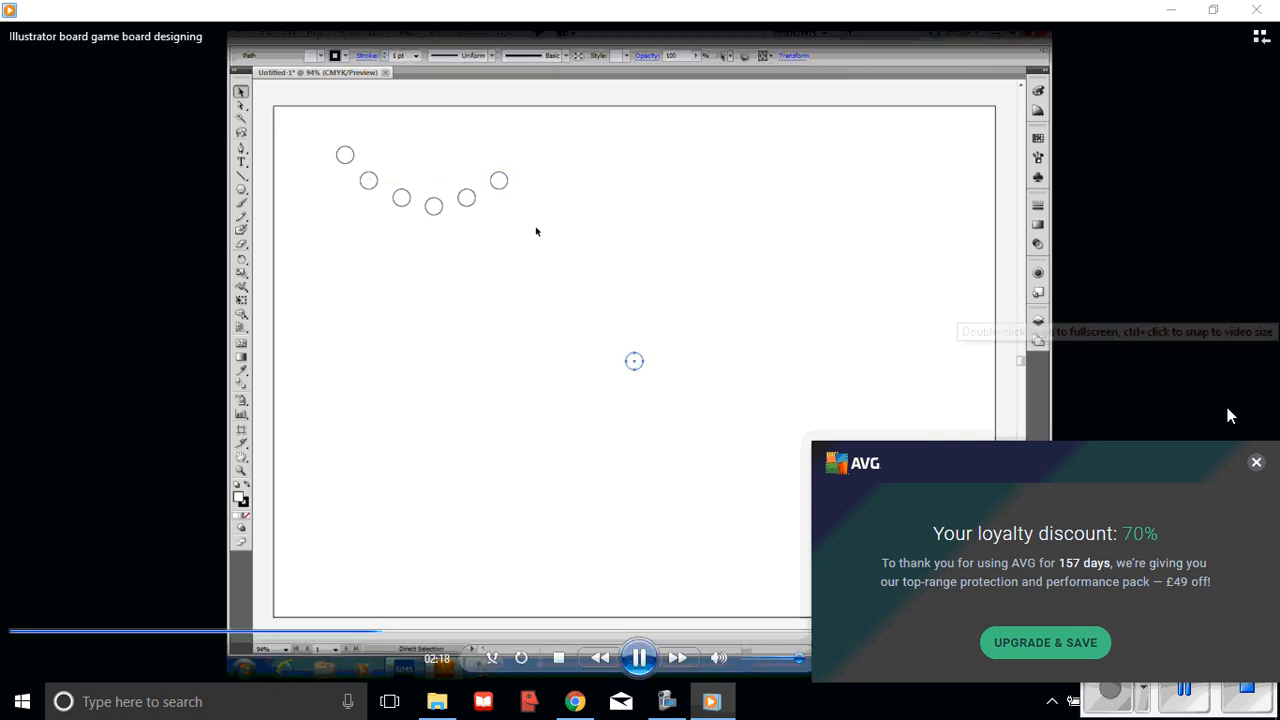
pyautogui.click(1256, 464)
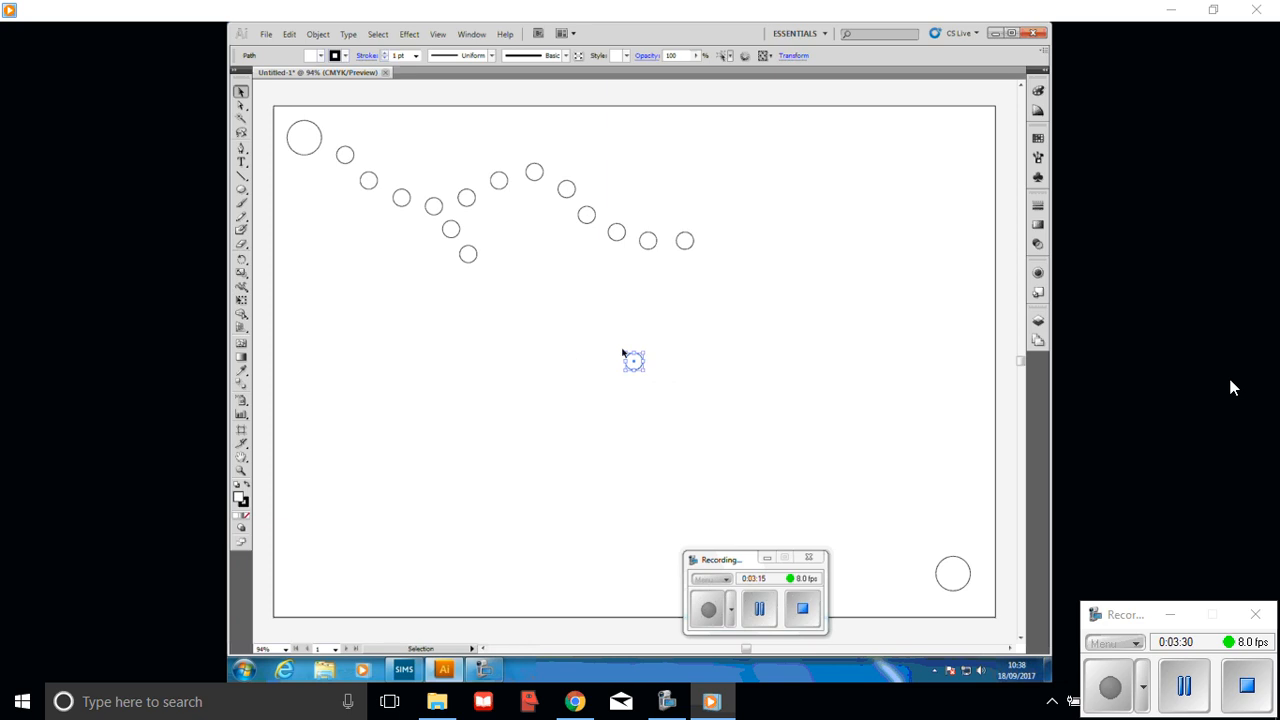
# Place four small circle copies to continue the lower branch until it curves back up to the main path
pyautogui.moveTo(507, 281); pyautogui.dragTo(495, 267)
pyautogui.hotkey('ctrl', 'v')
pyautogui.moveTo(634, 363); pyautogui.dragTo(531, 277)
pyautogui.hotkey('ctrl', 'v')
pyautogui.moveTo(632, 367); pyautogui.dragTo(568, 284)
pyautogui.hotkey('ctrl', 'v')
pyautogui.moveTo(638, 361); pyautogui.dragTo(605, 266)
# Paste two more small circles and place them rising beyond the far end of the main path
pyautogui.hotkey('ctrl', 'v')
pyautogui.moveTo(634, 362); pyautogui.dragTo(718, 227)
pyautogui.hotkey('ctrl', 'v')
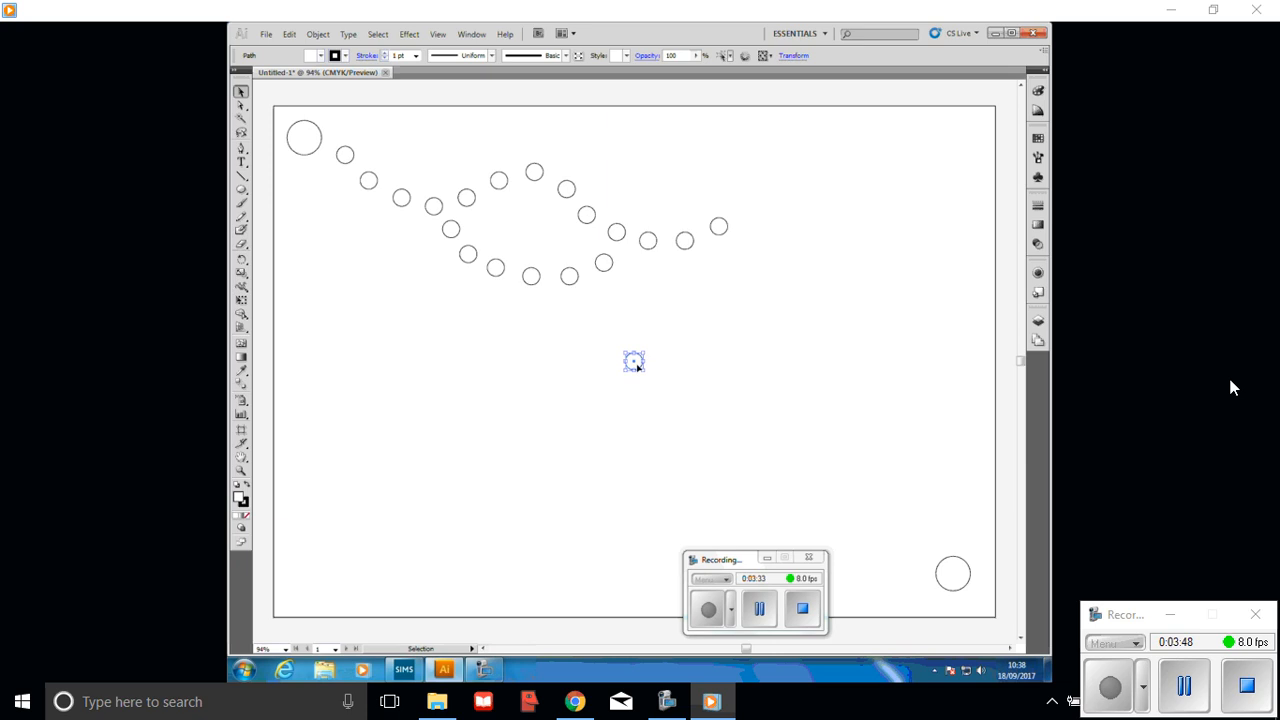
pyautogui.moveTo(637, 364); pyautogui.dragTo(746, 204)
pyautogui.click(744, 285)
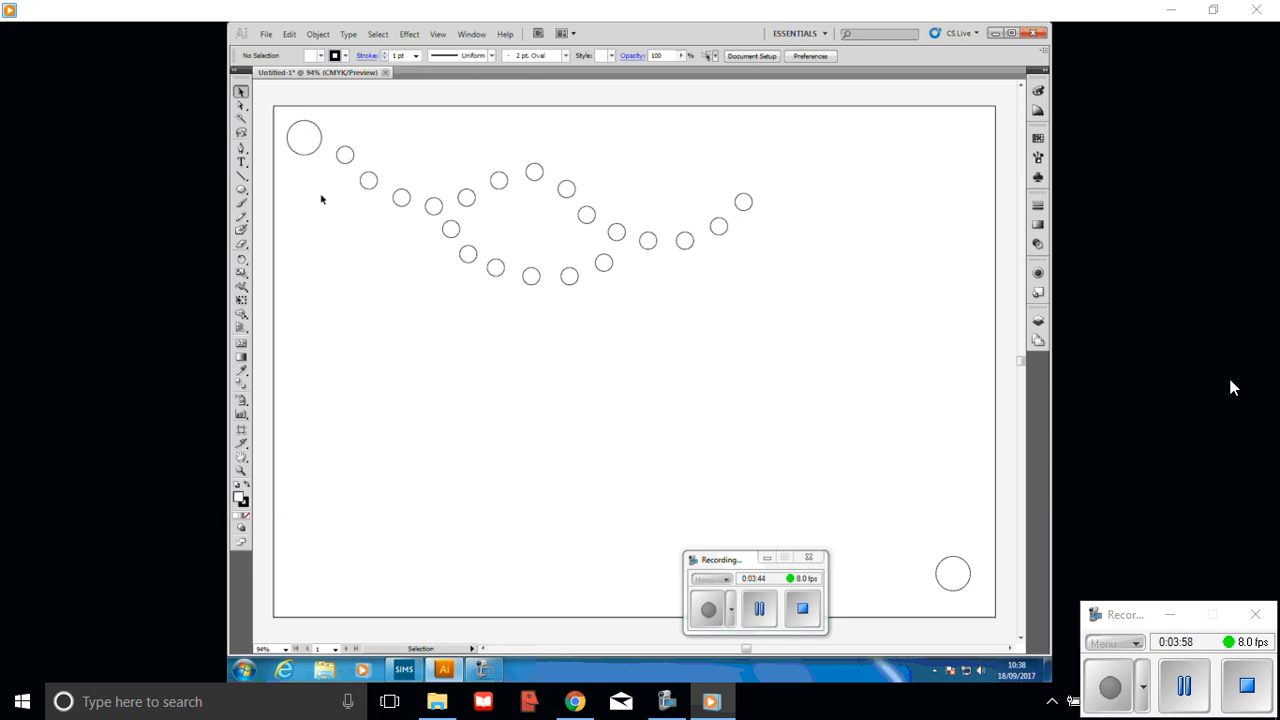
# Give the large circle at the start of the path a dark green fill and a yellow-green outline
pyautogui.click(301, 152)
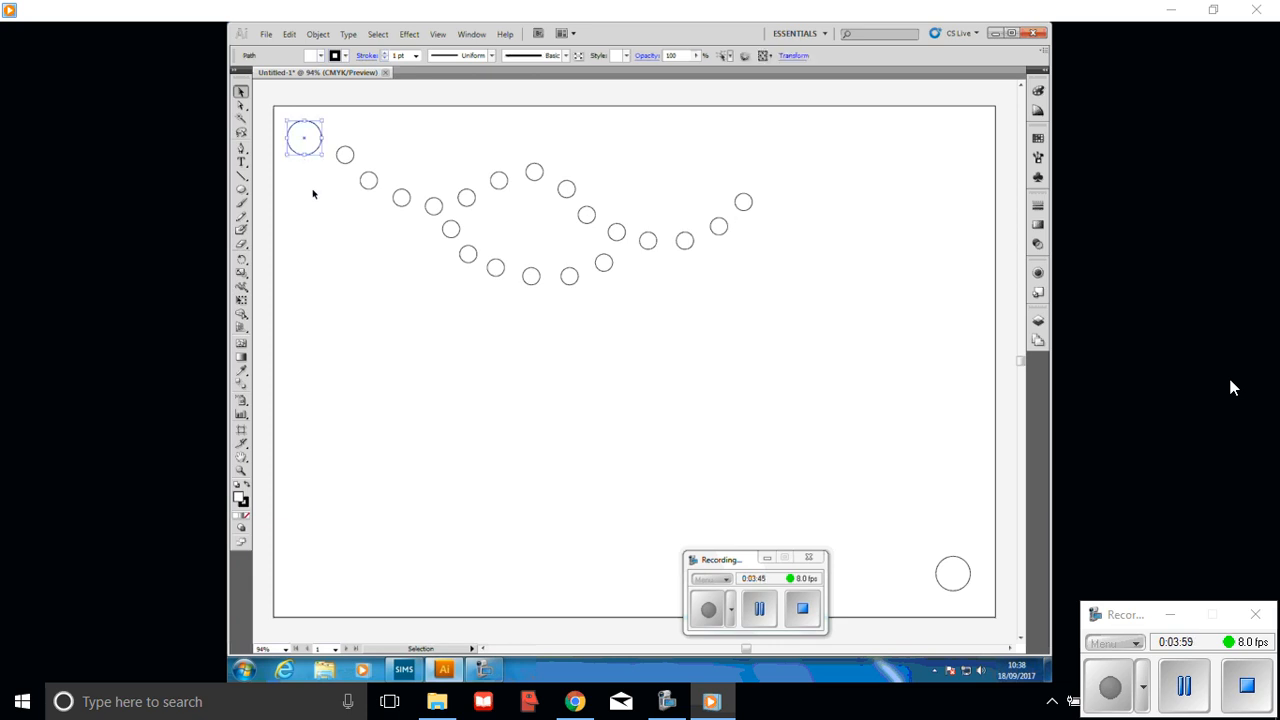
pyautogui.click(319, 56)
pyautogui.click(291, 73)
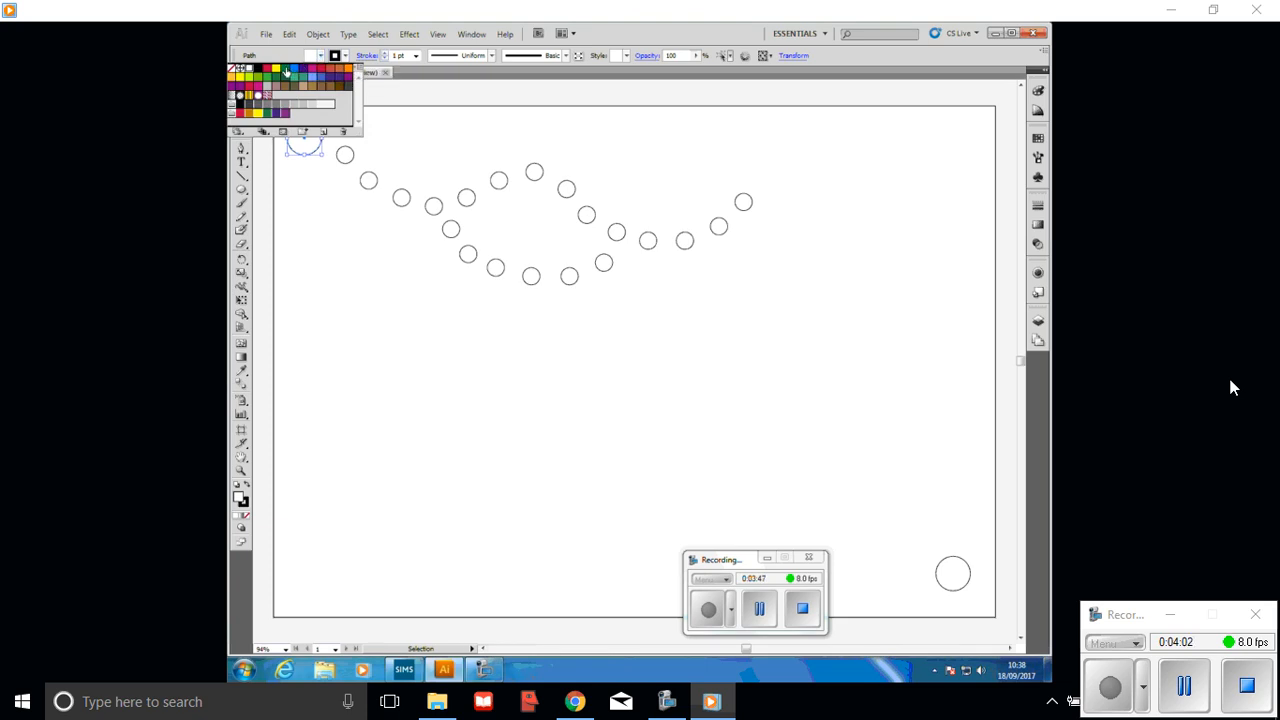
pyautogui.click(436, 86)
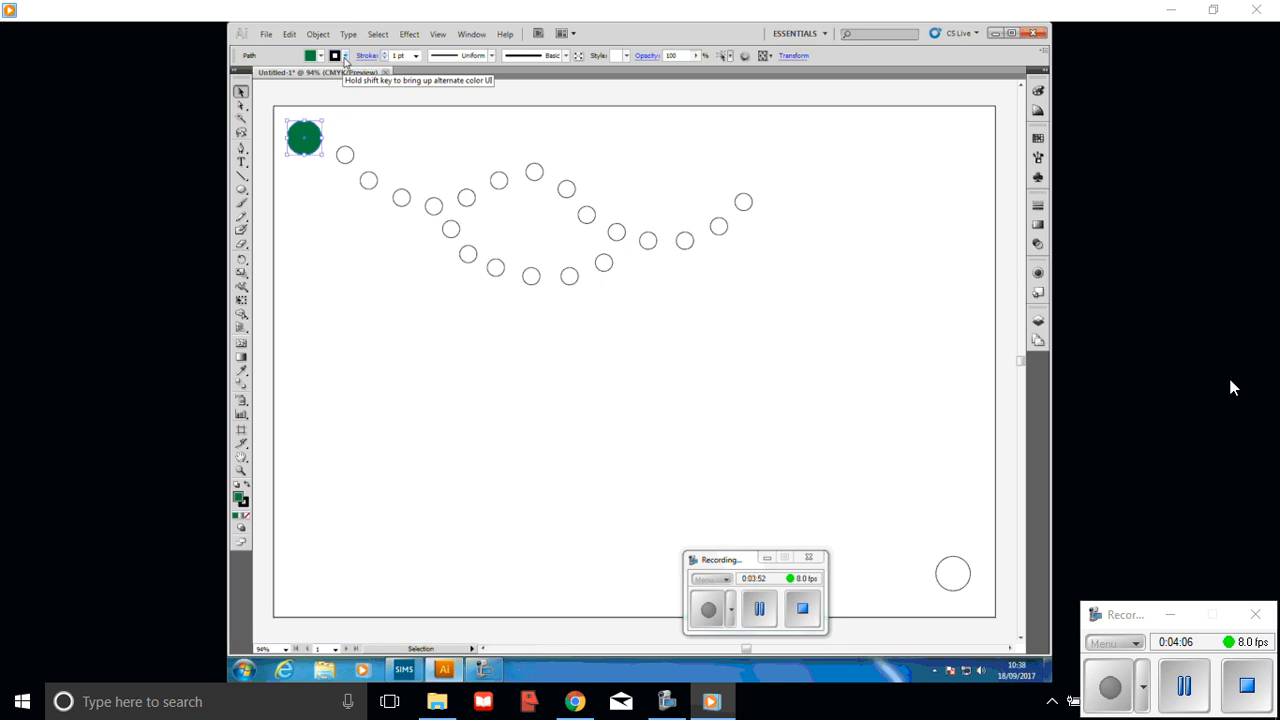
pyautogui.click(344, 56)
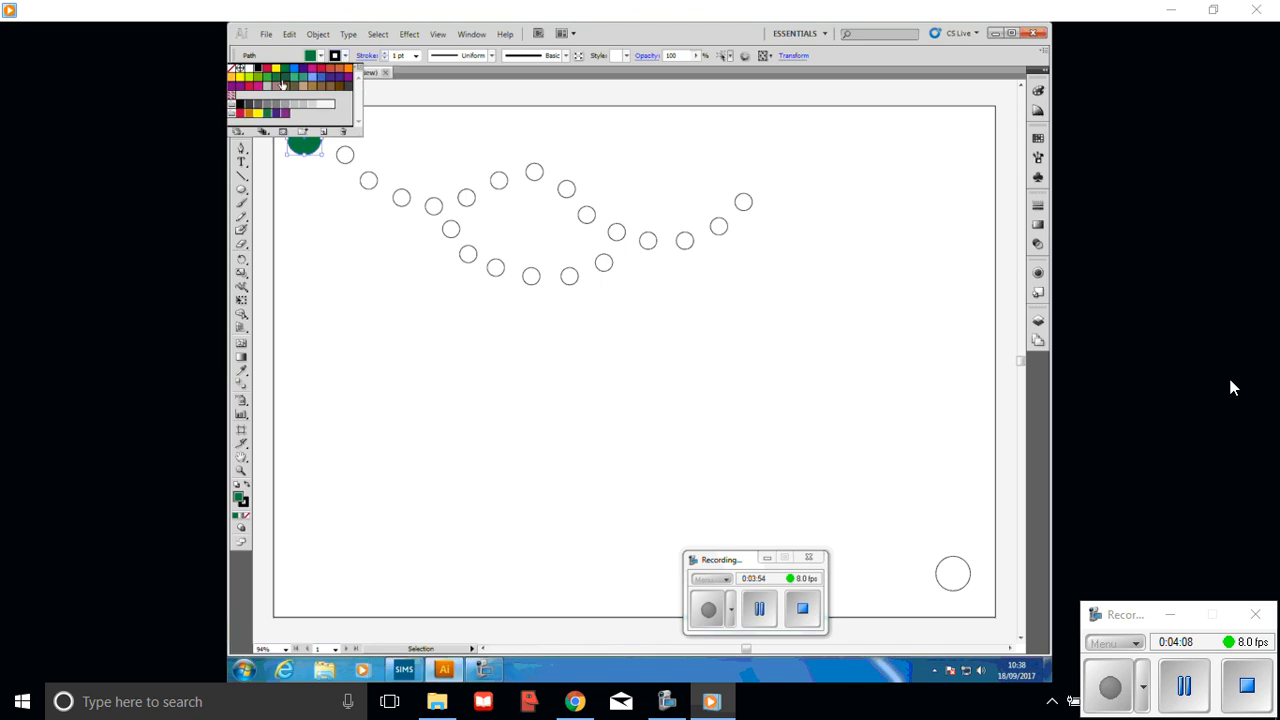
pyautogui.click(421, 93)
pyautogui.click(423, 94)
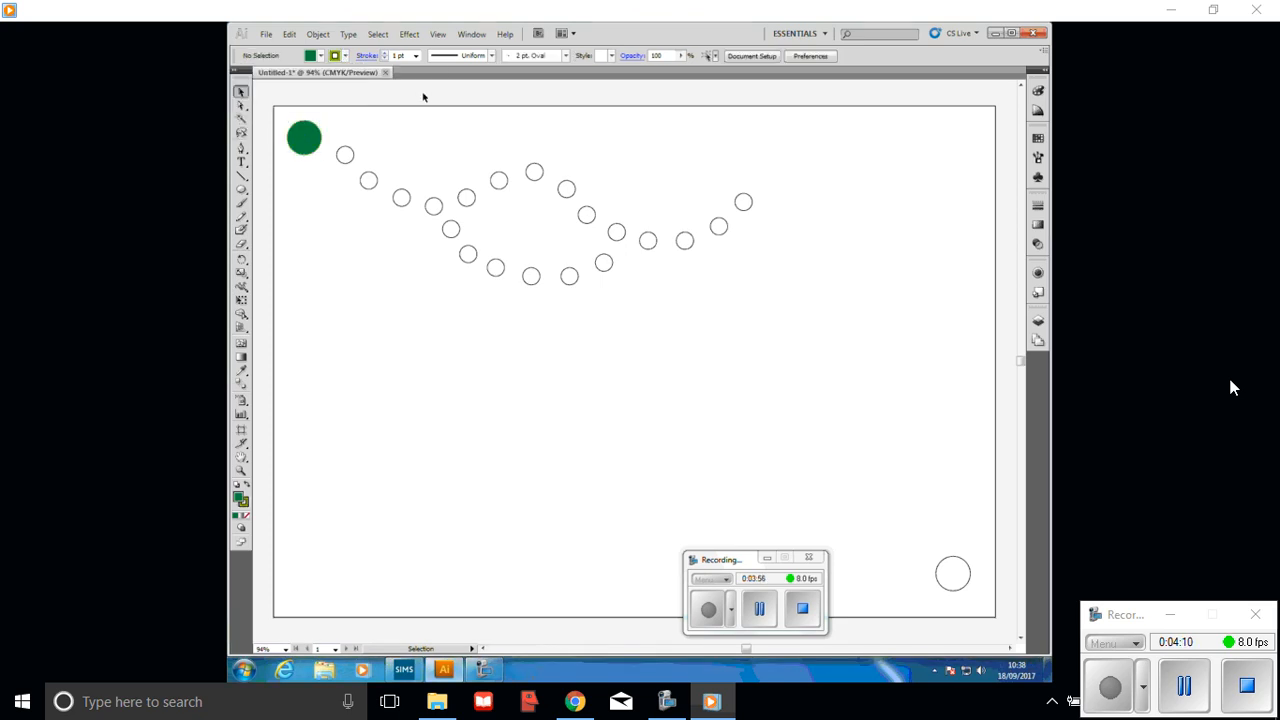
# Apply a Radial gradient fill to the large circle at the start of the path
pyautogui.click(302, 143)
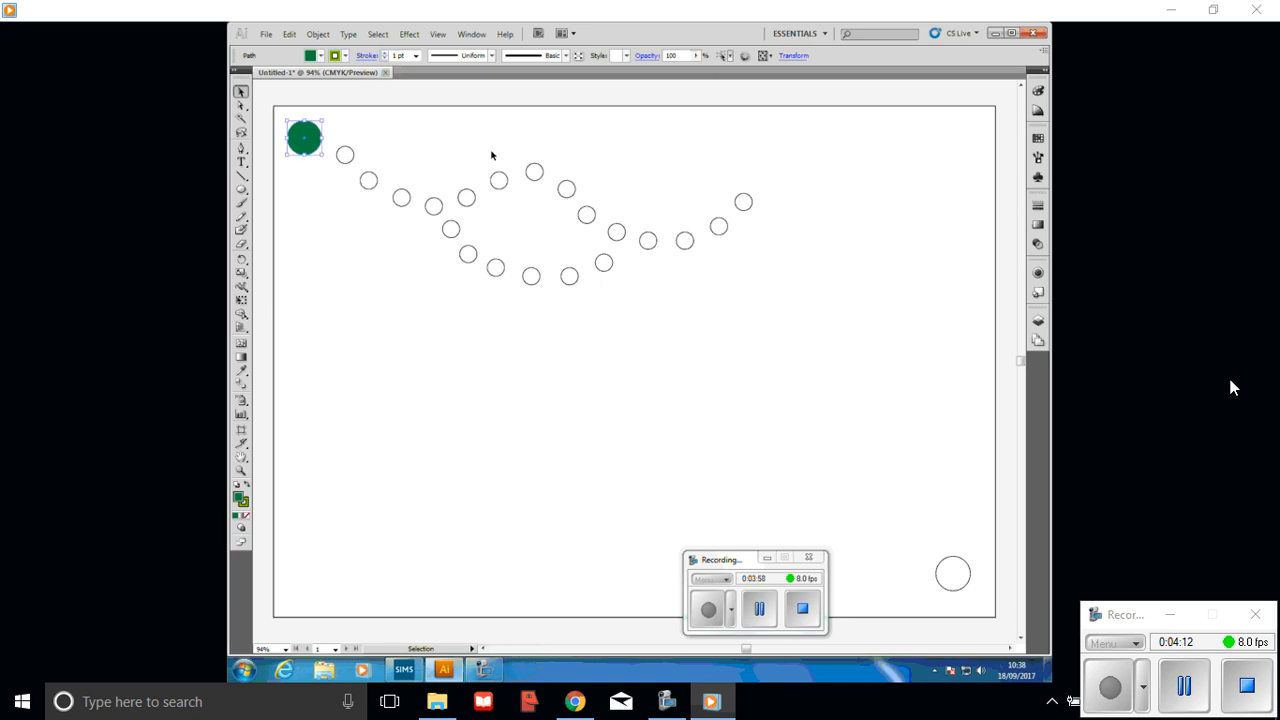
pyautogui.click(1038, 224)
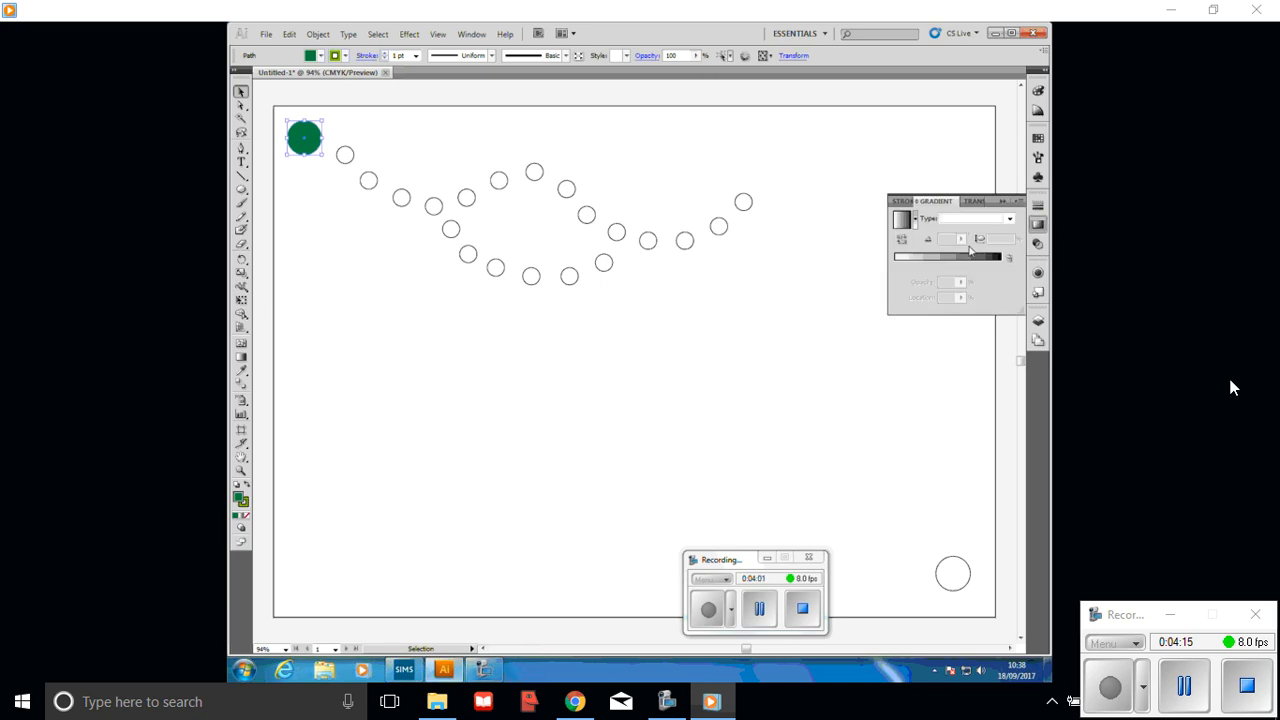
pyautogui.click(915, 221)
pyautogui.click(915, 221)
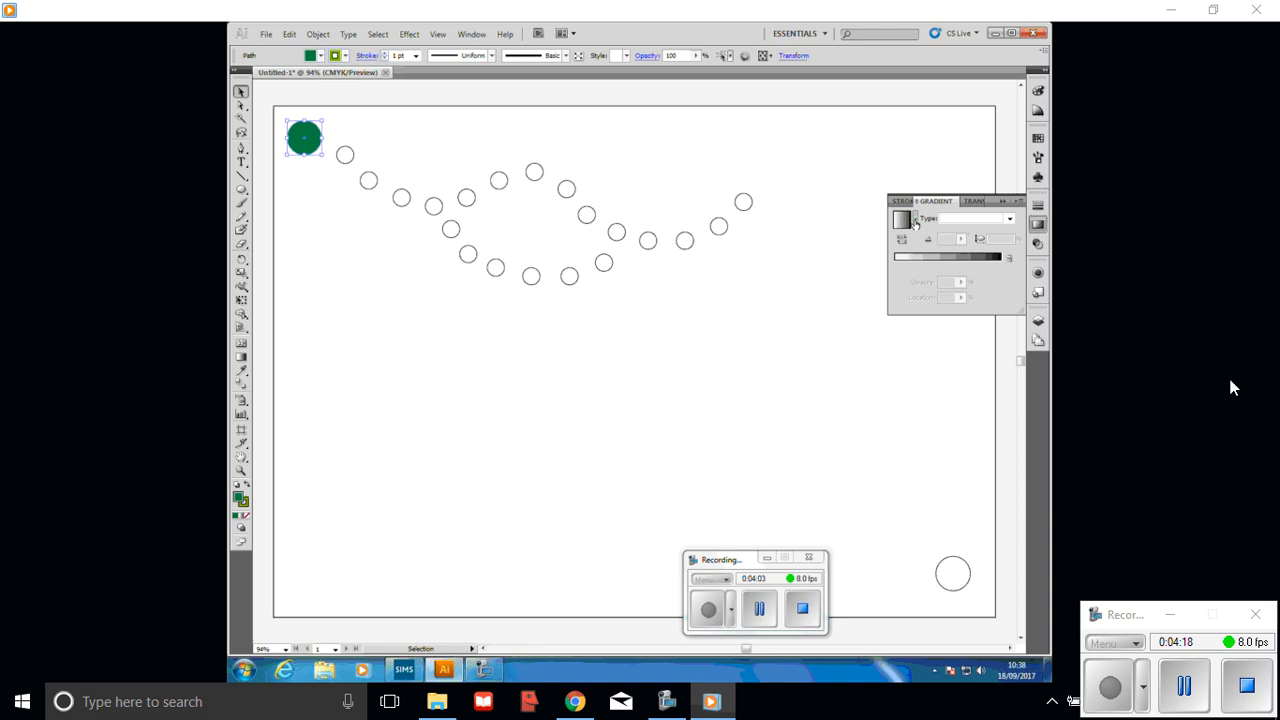
pyautogui.click(1010, 219)
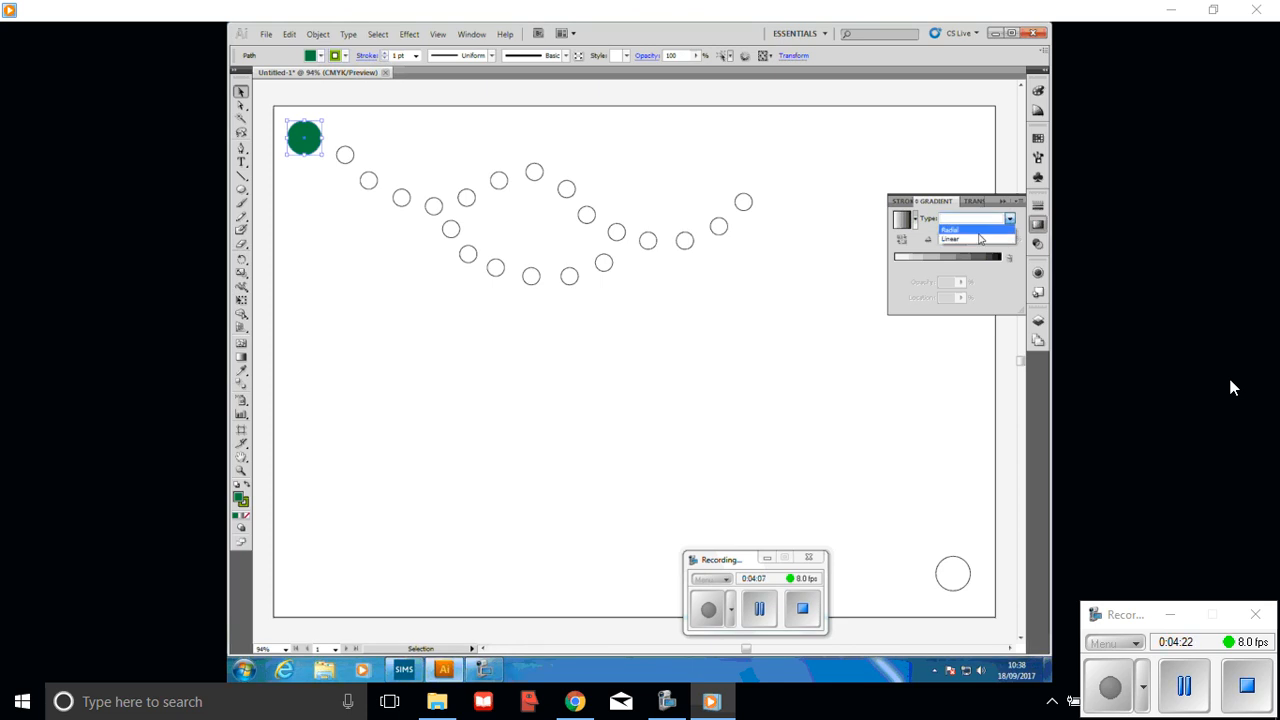
pyautogui.click(979, 231)
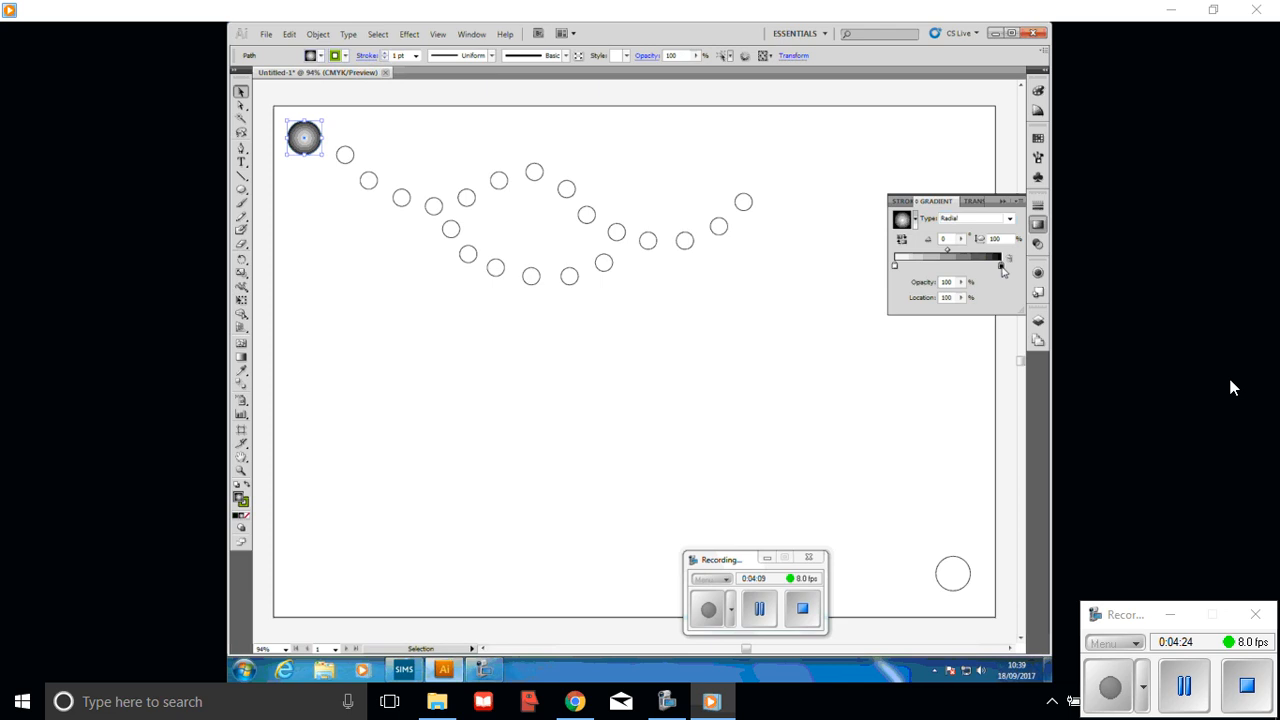
# Set the large circle's gradient to dark green at the outer edge and yellow-green at the centre
pyautogui.doubleClick(1001, 266)
pyautogui.click(886, 314)
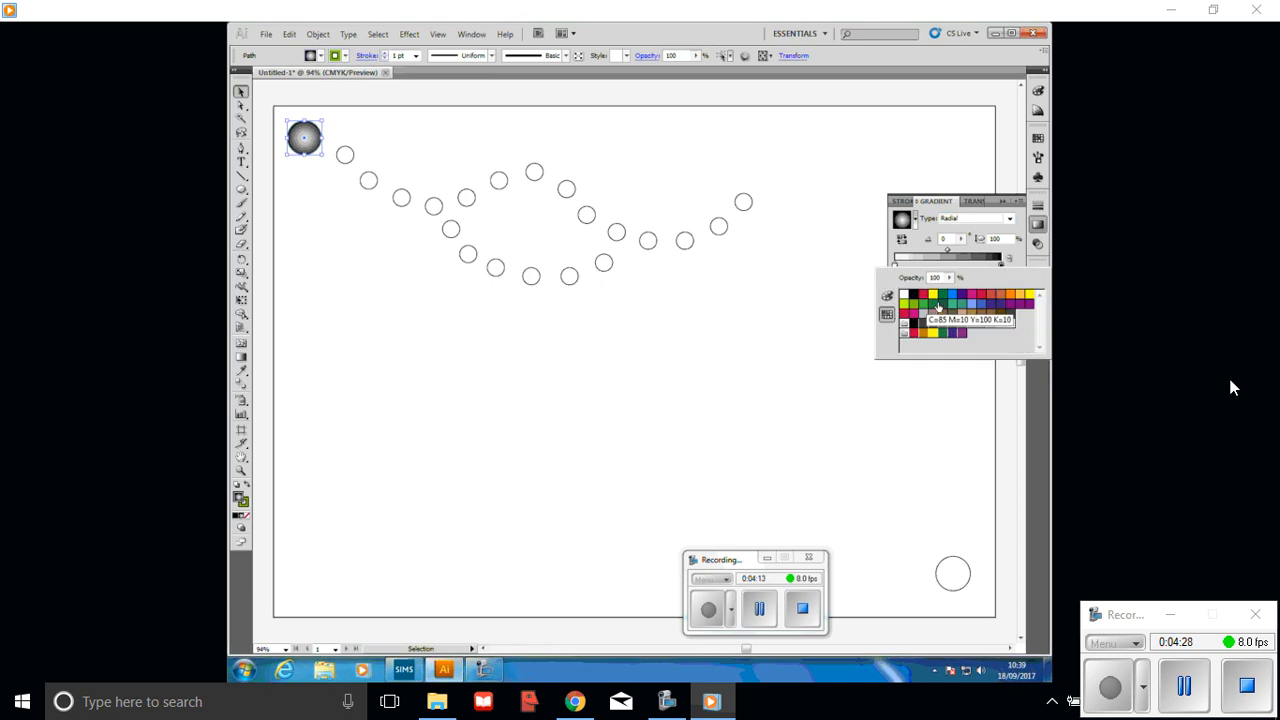
pyautogui.click(942, 304)
pyautogui.click(929, 253)
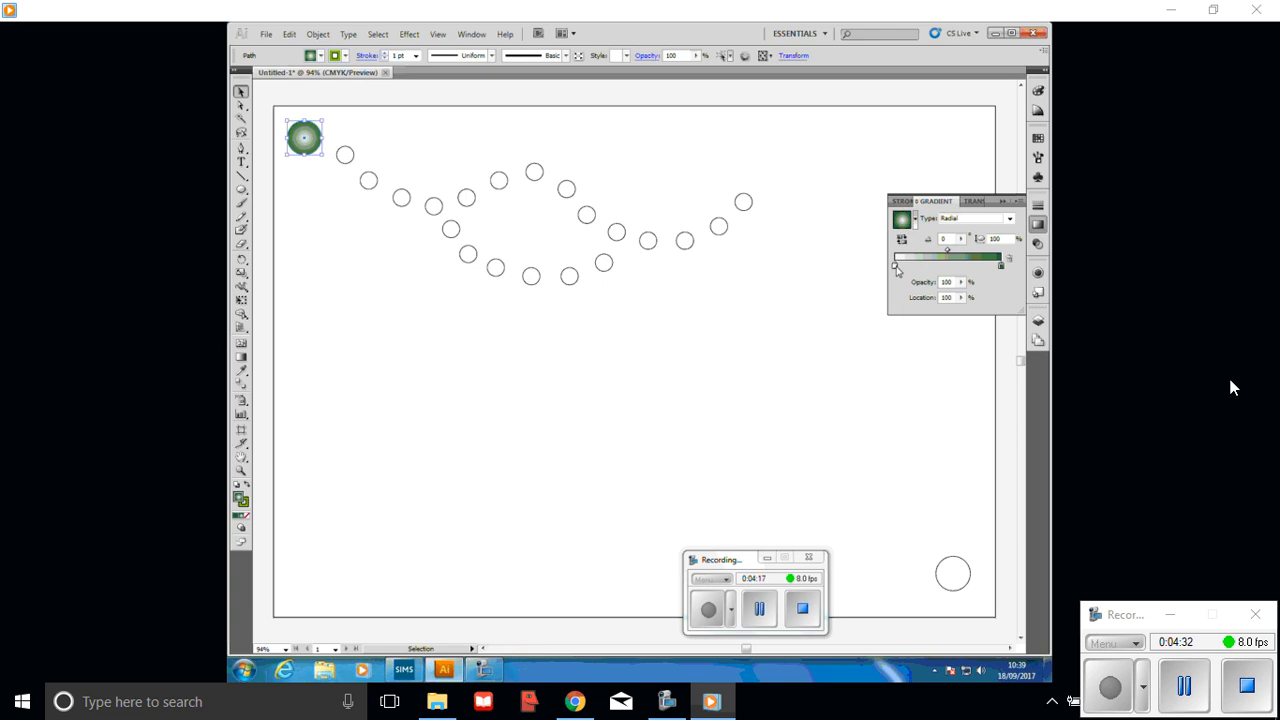
pyautogui.doubleClick(896, 266)
pyautogui.click(905, 303)
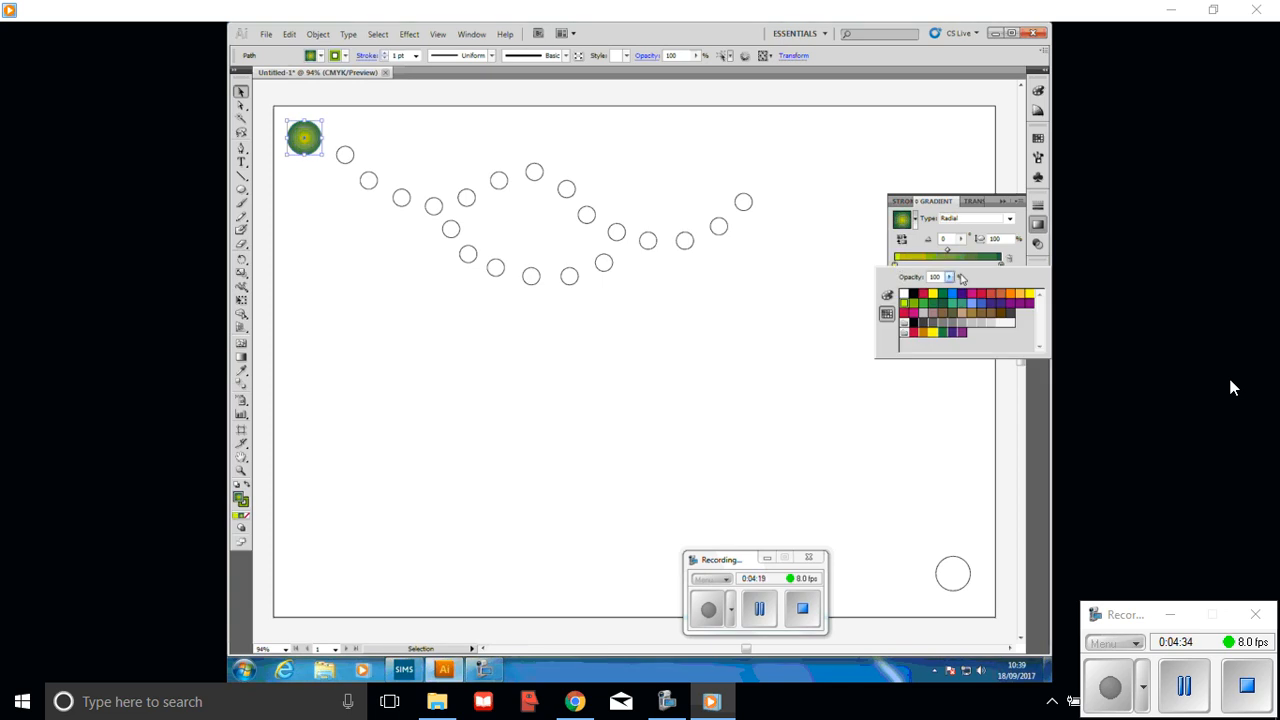
pyautogui.click(987, 249)
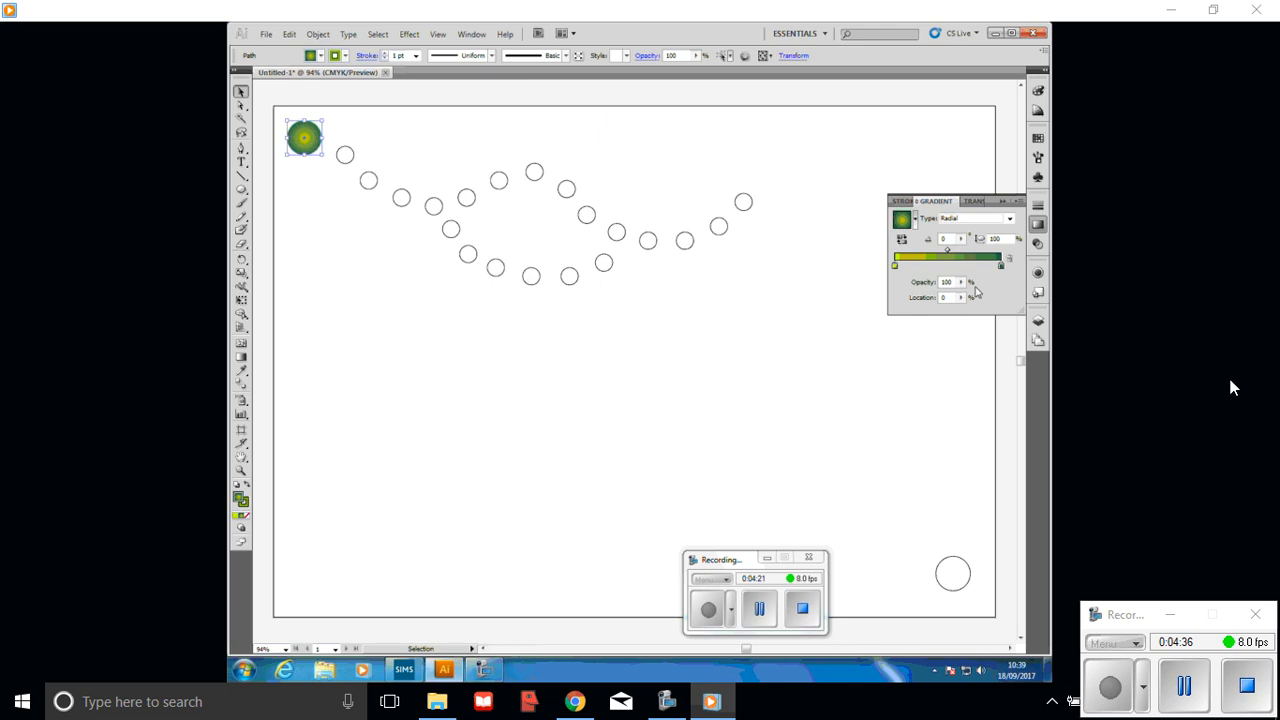
pyautogui.click(771, 305)
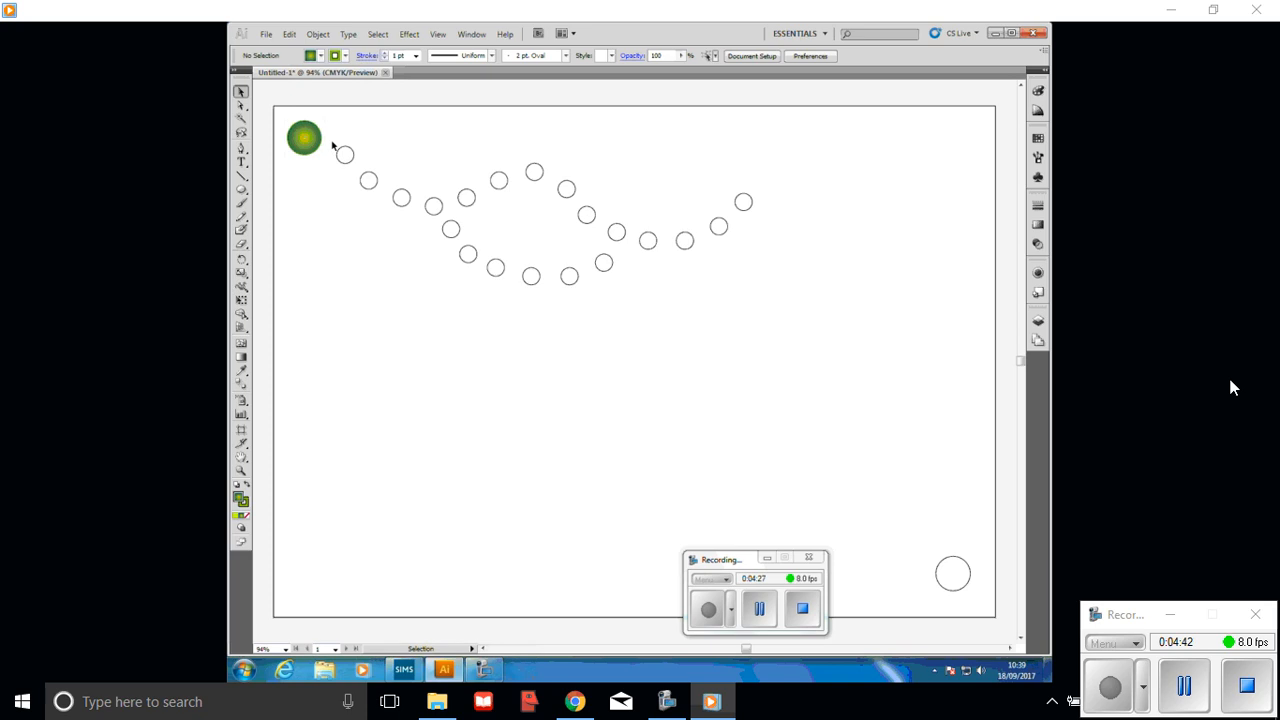
# Fill all the small path circles with the radial gradient, using orange as its outer colour
pyautogui.moveTo(332, 145); pyautogui.dragTo(796, 303)
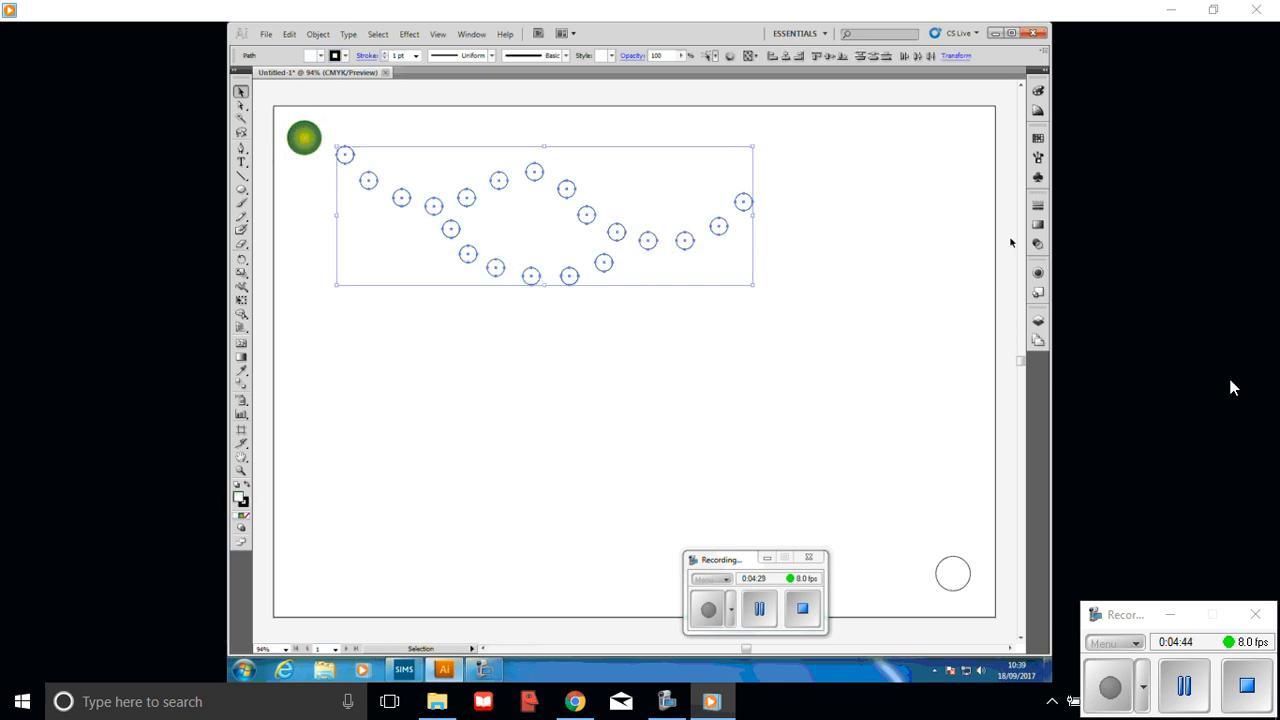
pyautogui.click(1038, 224)
pyautogui.click(999, 265)
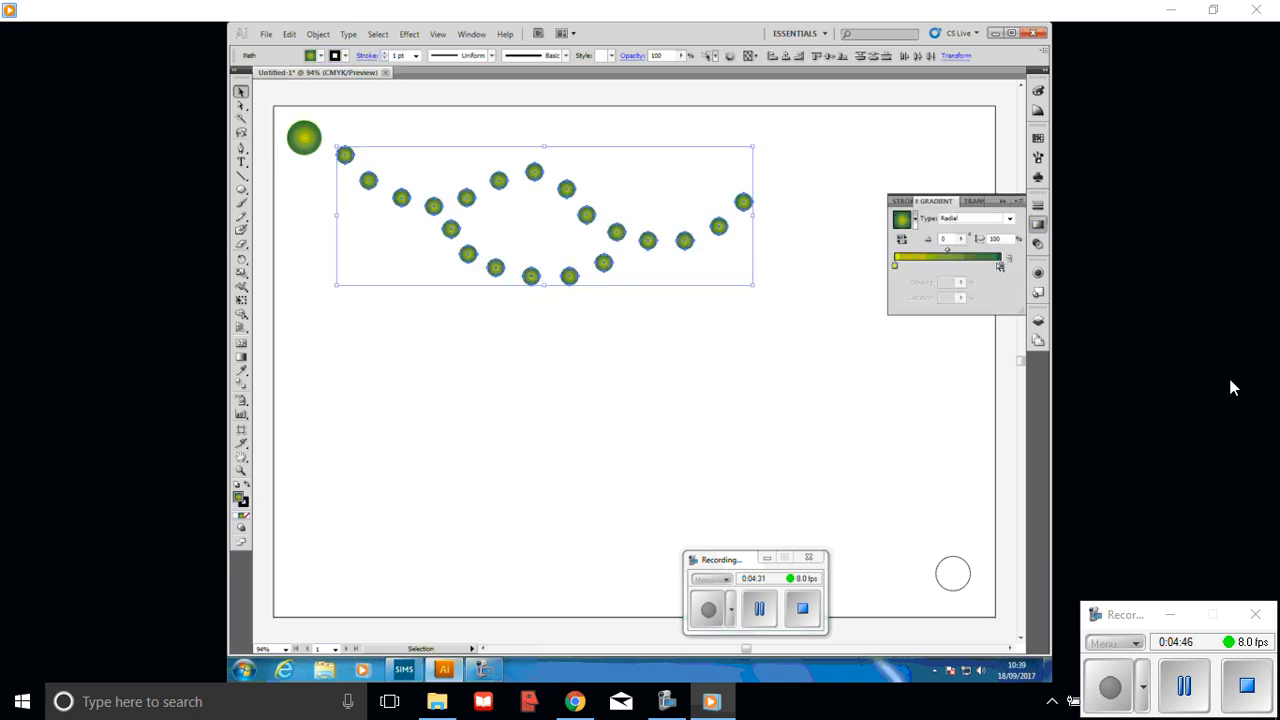
pyautogui.doubleClick(1001, 266)
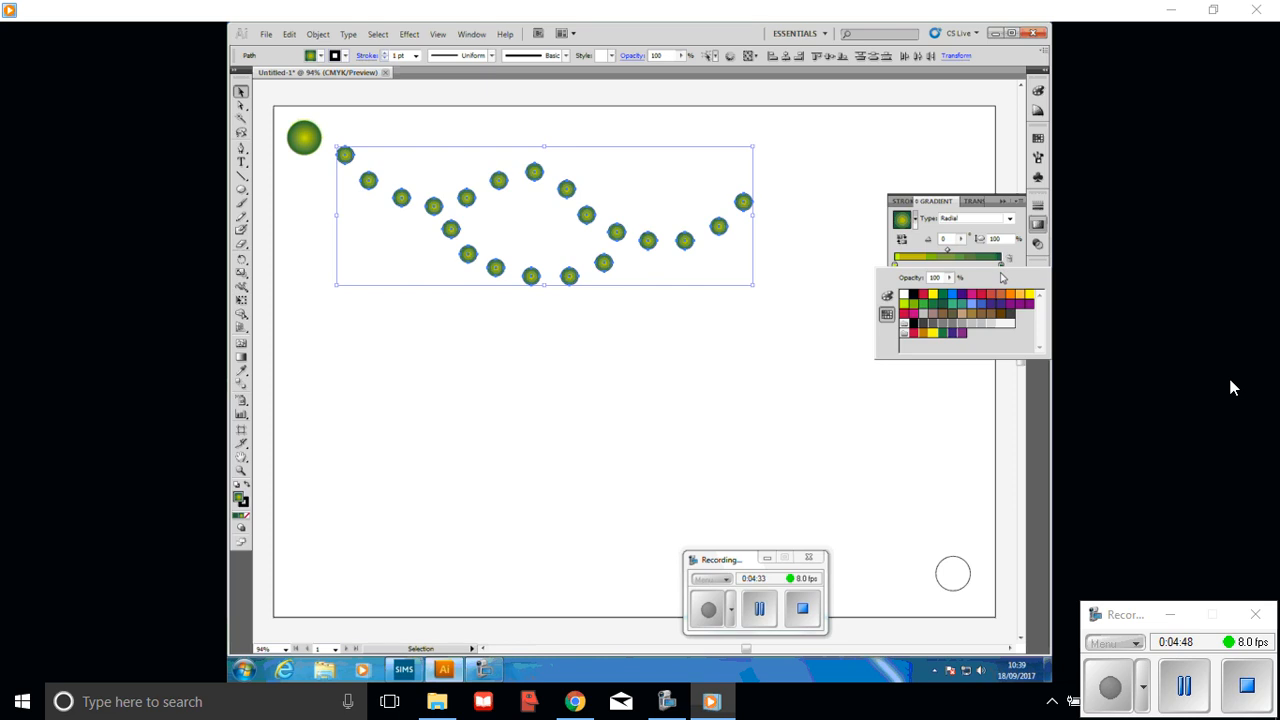
pyautogui.click(1005, 295)
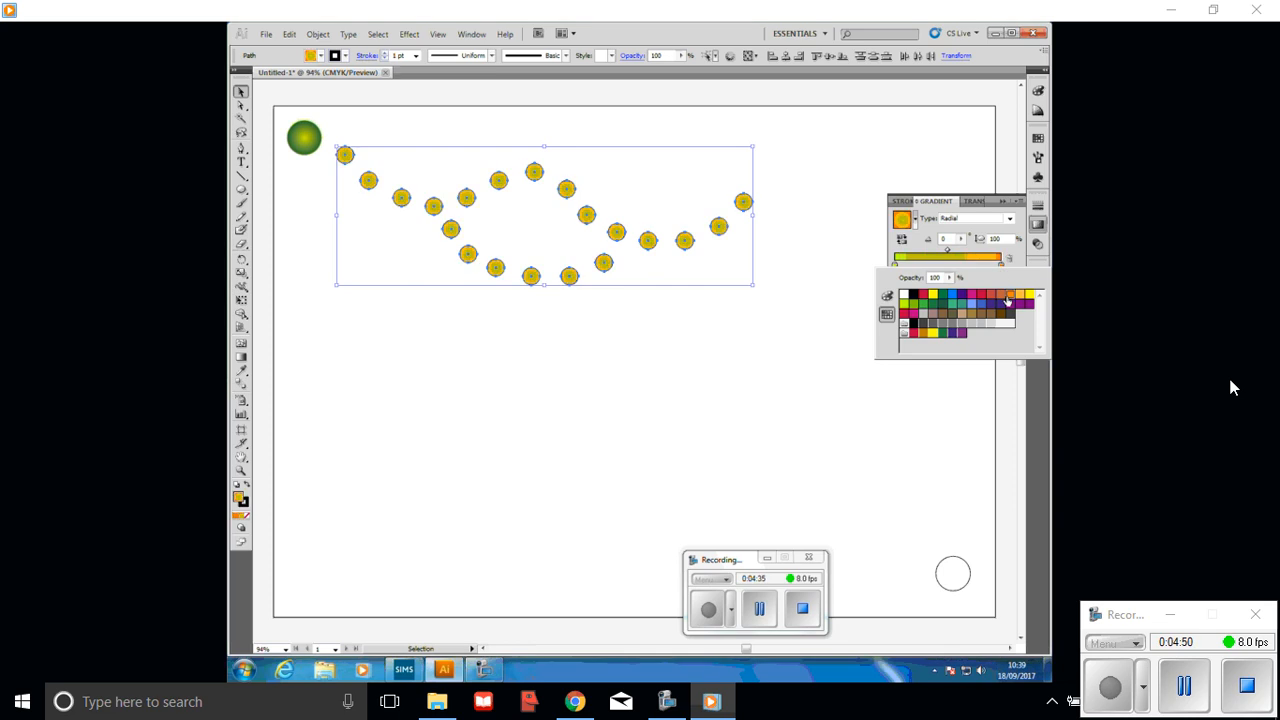
pyautogui.click(991, 256)
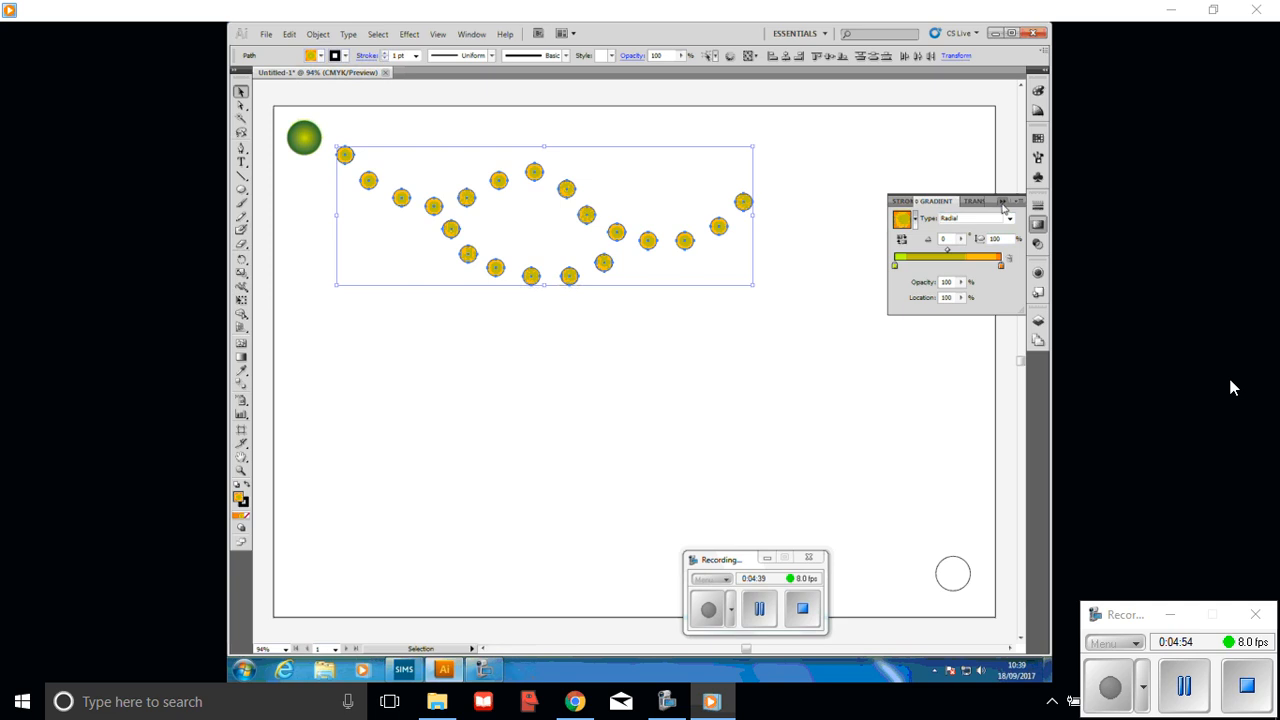
# Change the outline of all the small path circles to orange
pyautogui.click(1003, 201)
pyautogui.click(320, 56)
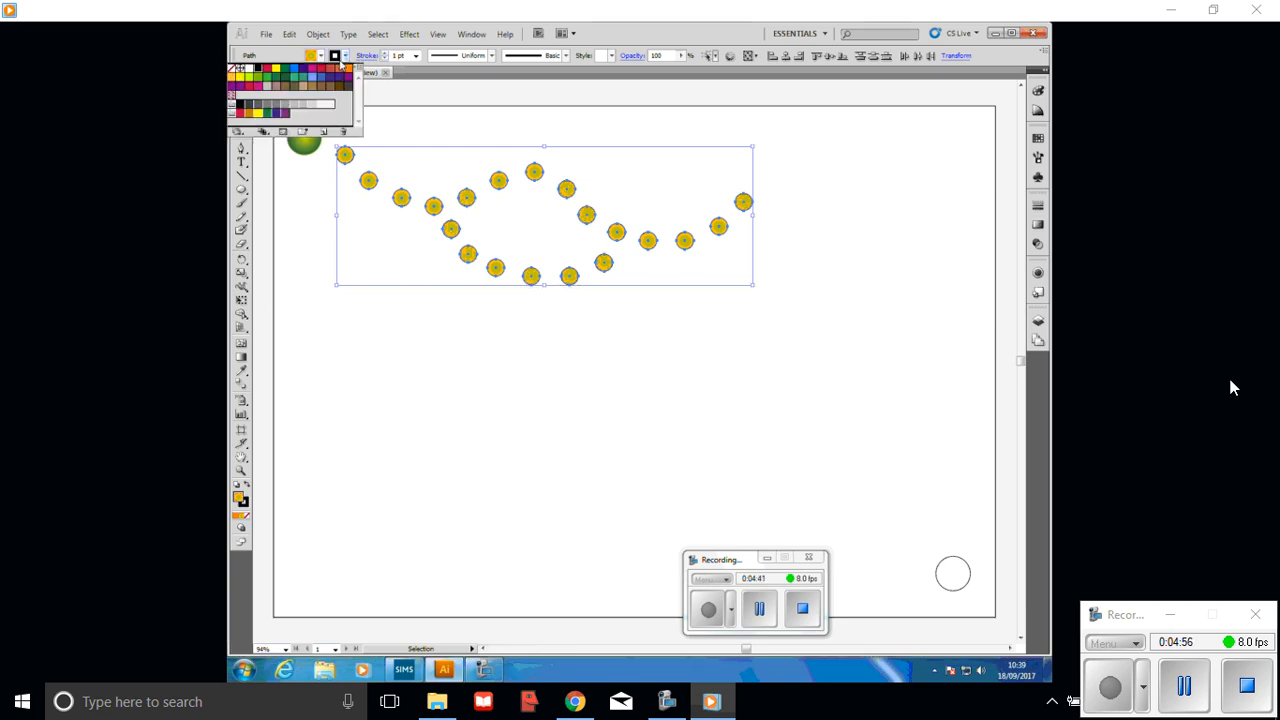
pyautogui.click(347, 68)
pyautogui.click(760, 309)
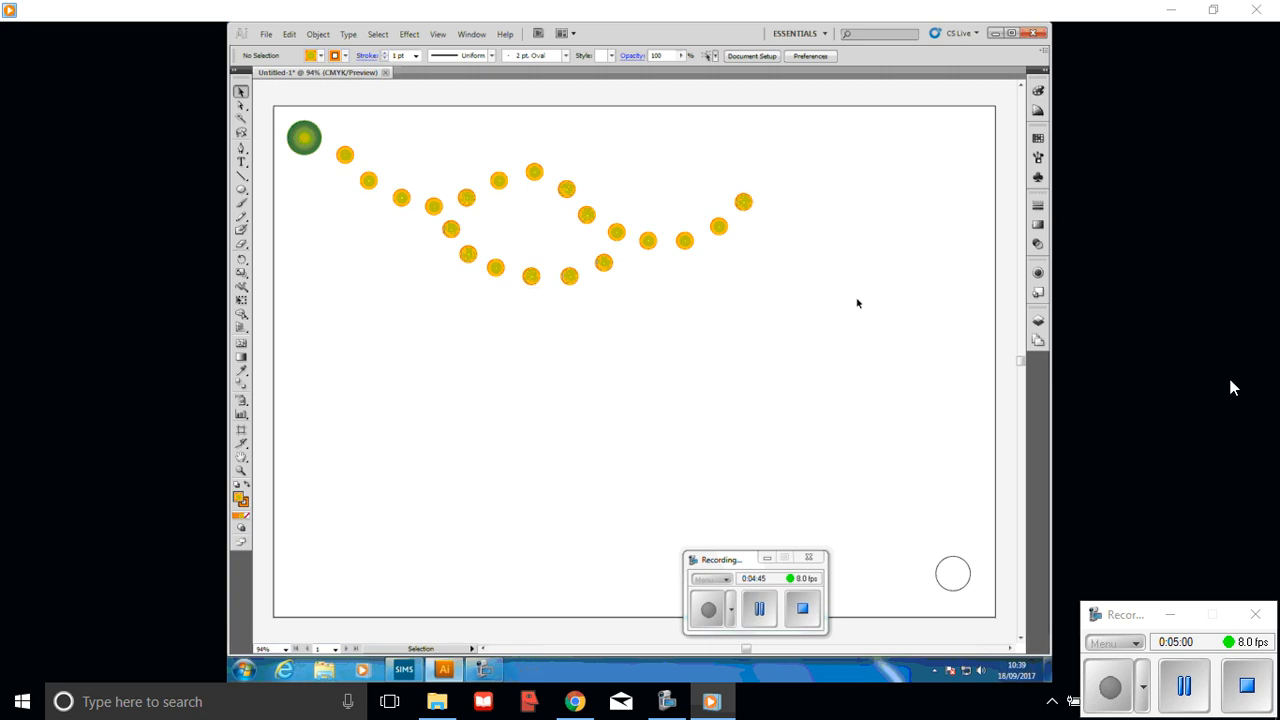
# Apply a Stylize Drop Shadow with the default settings to the large green circle and all the small path circles, previewing it first
pyautogui.moveTo(840, 327); pyautogui.dragTo(285, 107)
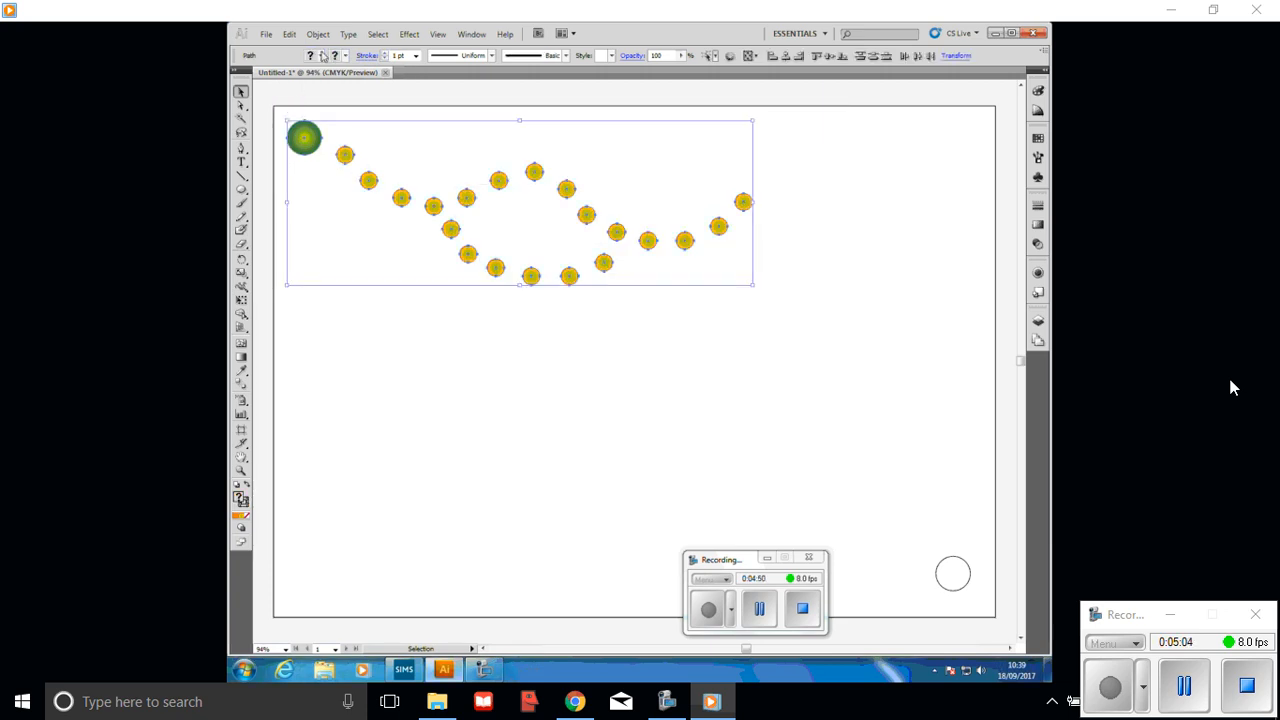
pyautogui.click(411, 36)
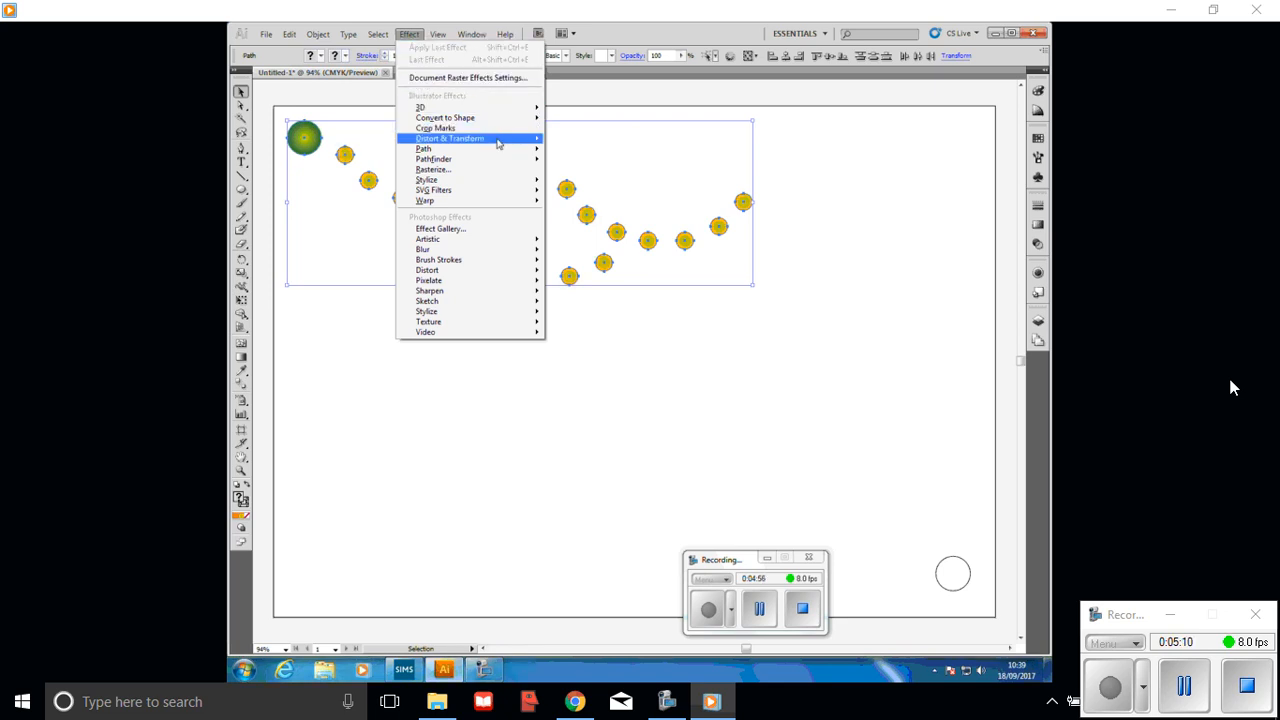
pyautogui.moveTo(498, 143)
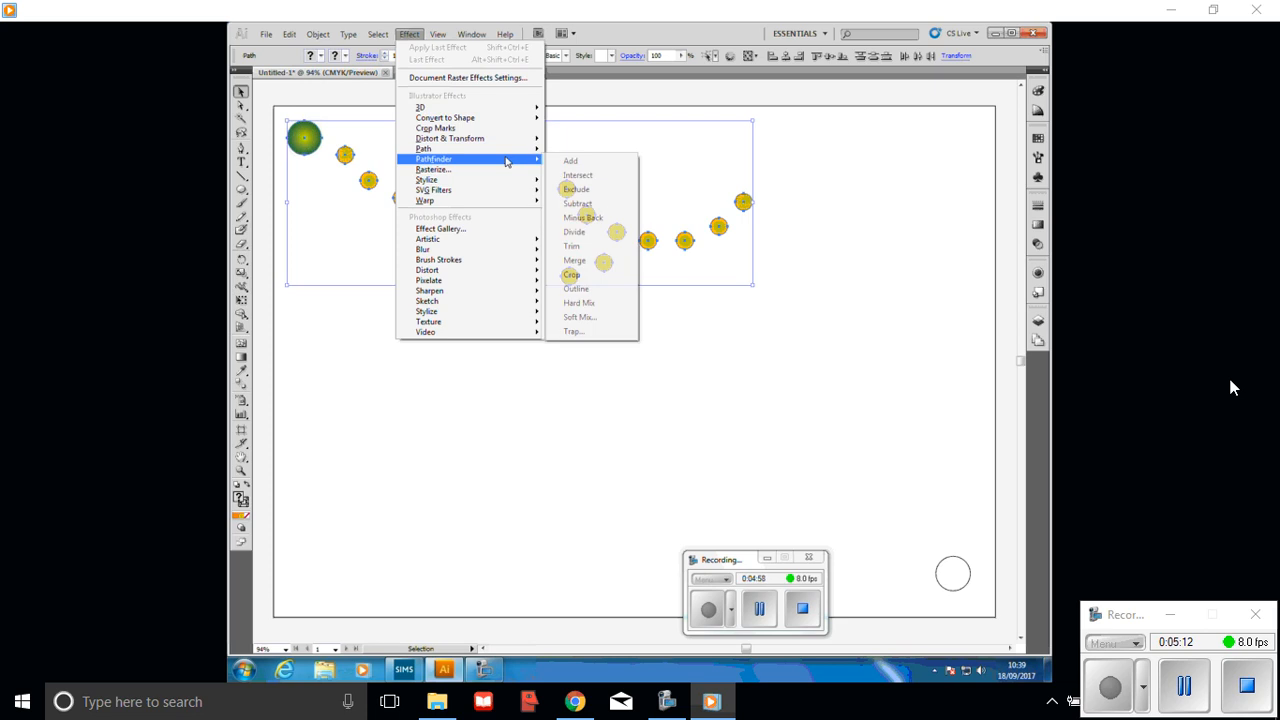
pyautogui.moveTo(507, 181)
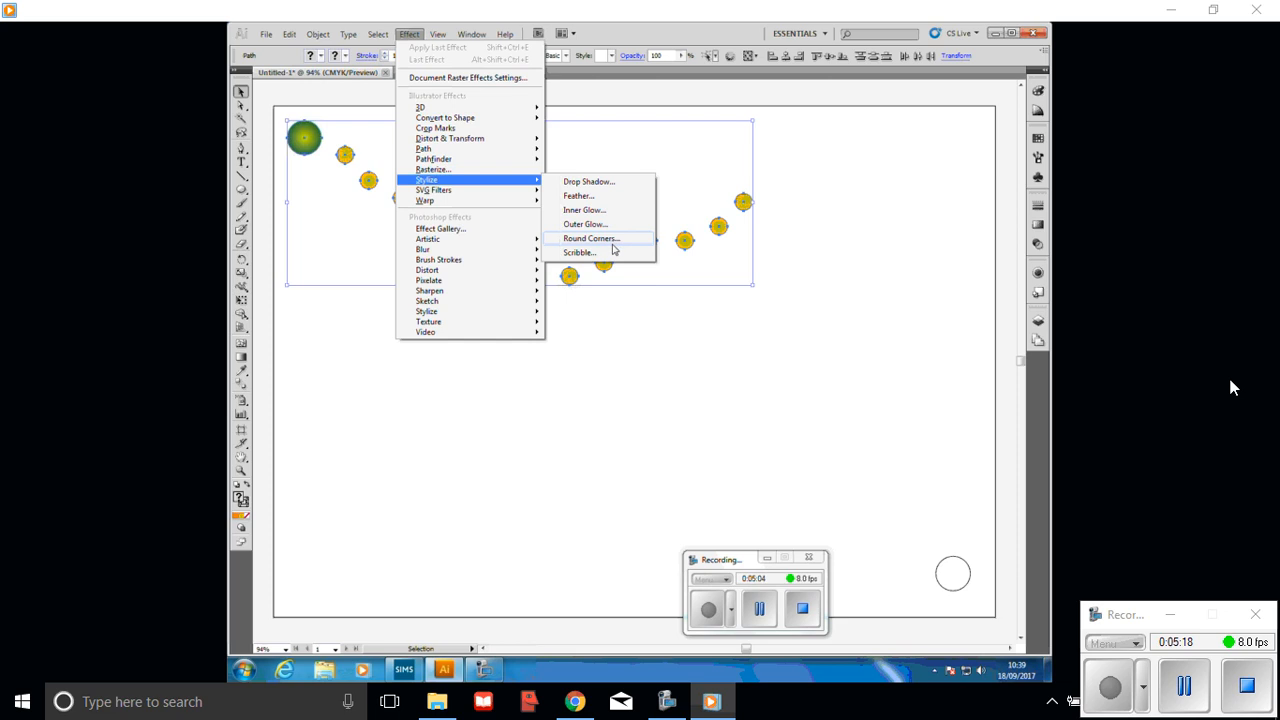
pyautogui.moveTo(473, 250)
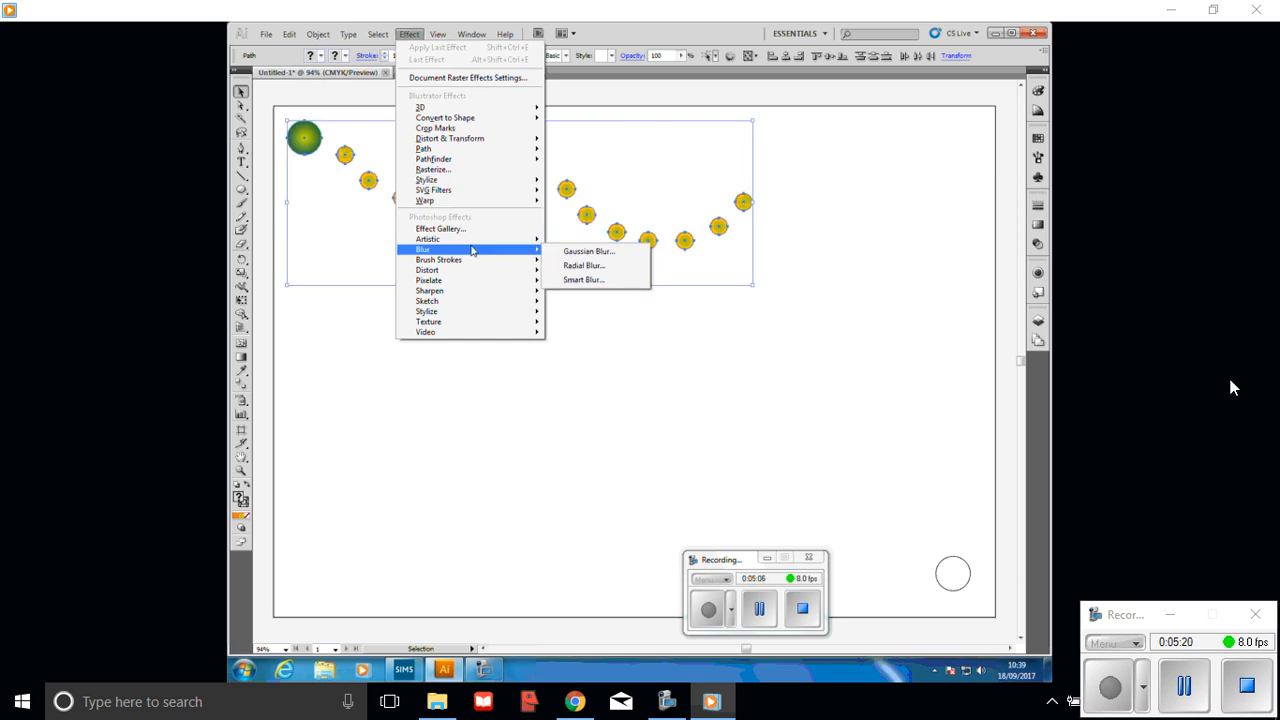
pyautogui.moveTo(479, 273)
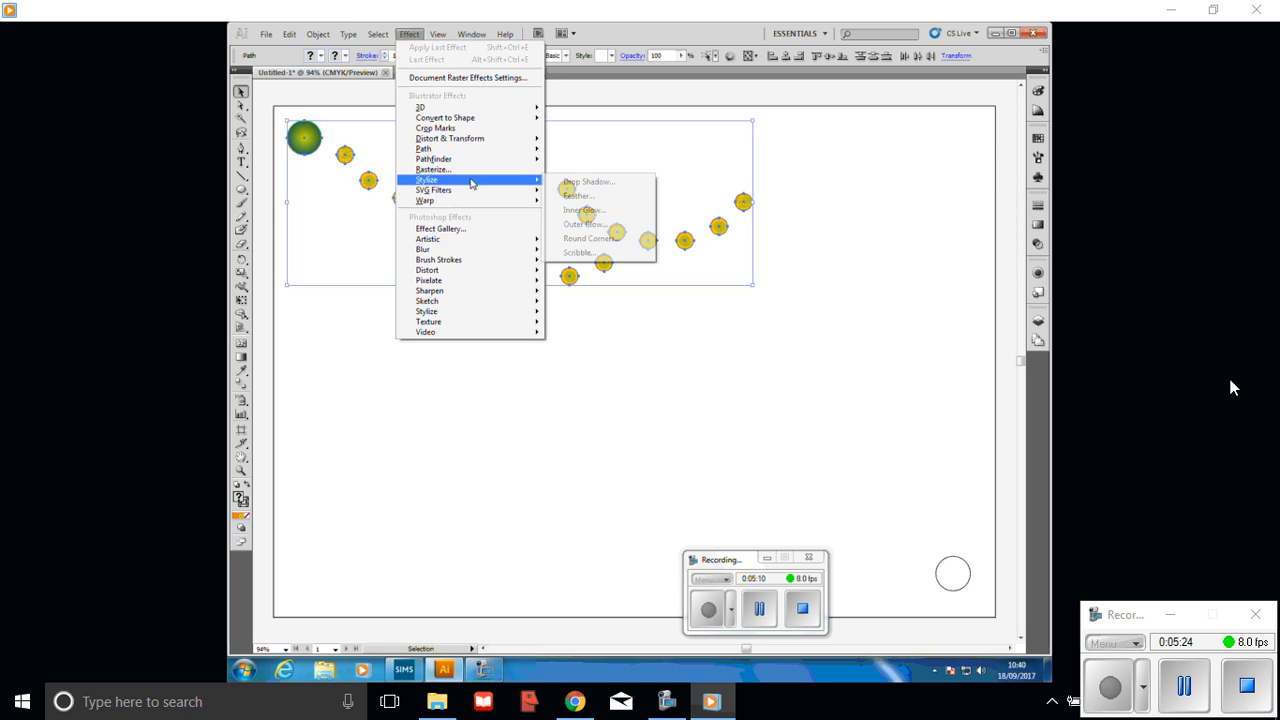
pyautogui.click(580, 181)
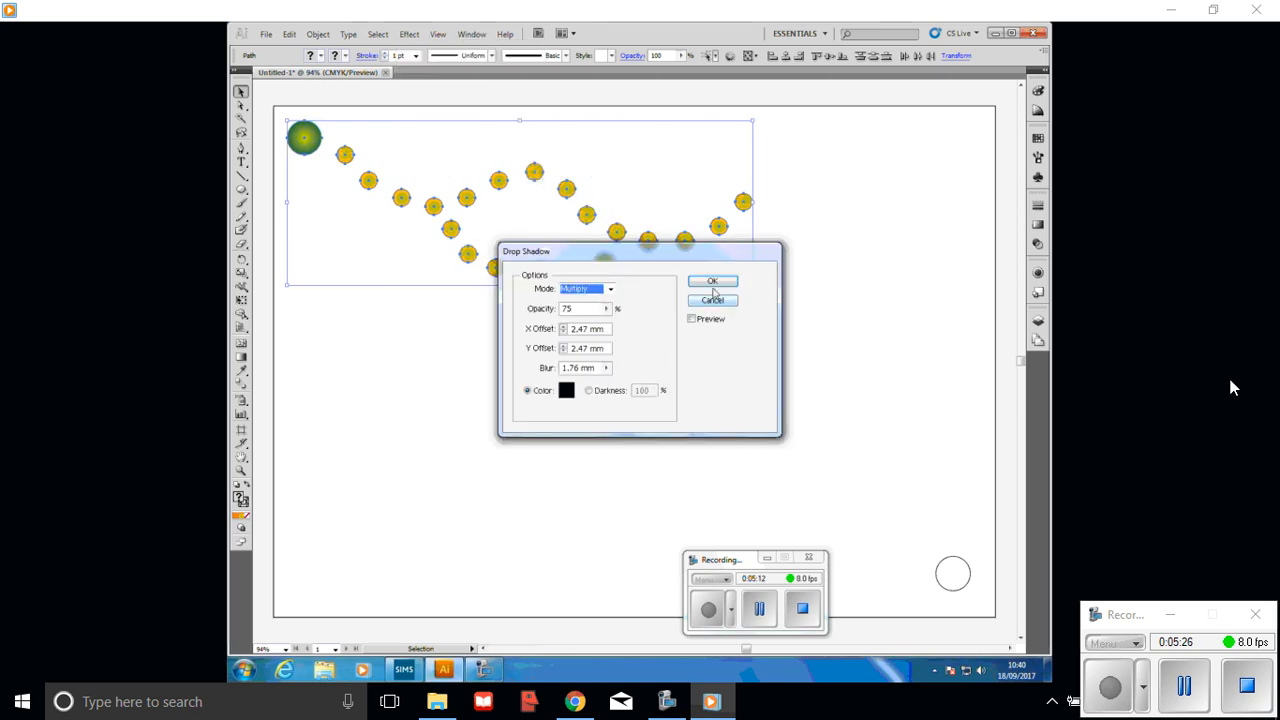
pyautogui.click(691, 318)
pyautogui.moveTo(657, 260); pyautogui.dragTo(799, 317)
pyautogui.click(862, 340)
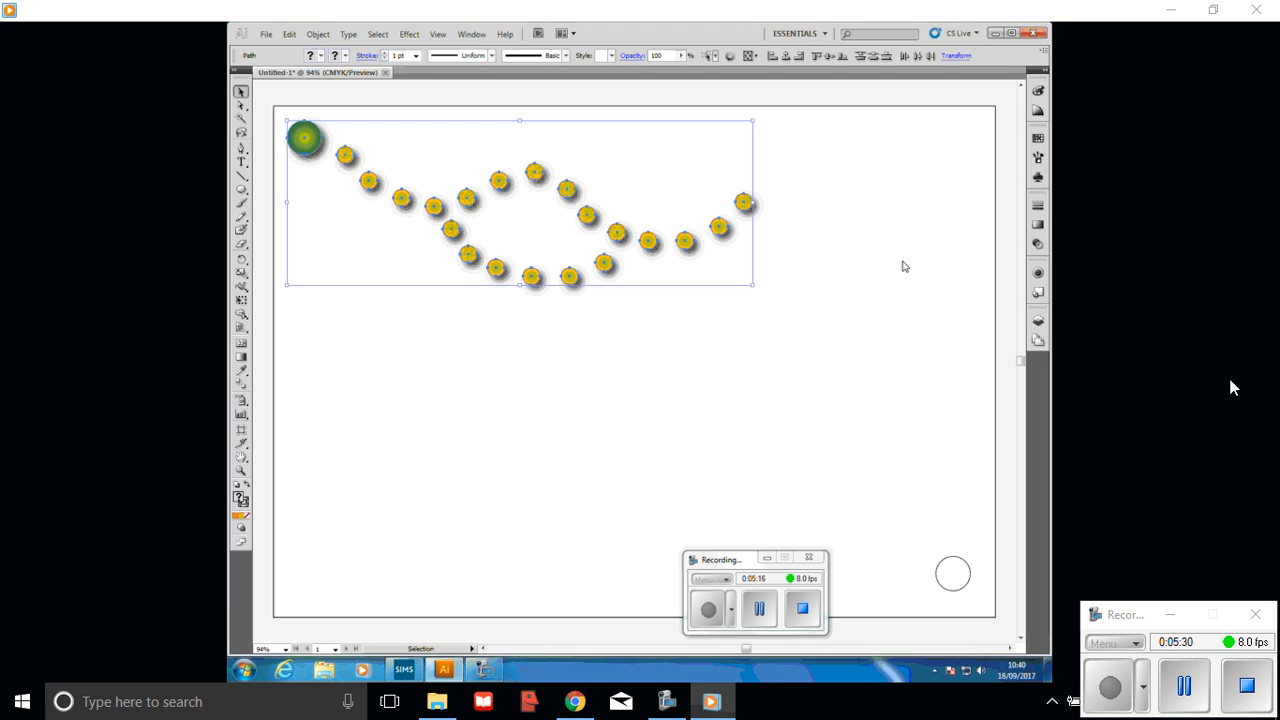
# Recolour the radial gradient of all the small path circles with brown at the outer edge and light brown at the centre
pyautogui.click(900, 275)
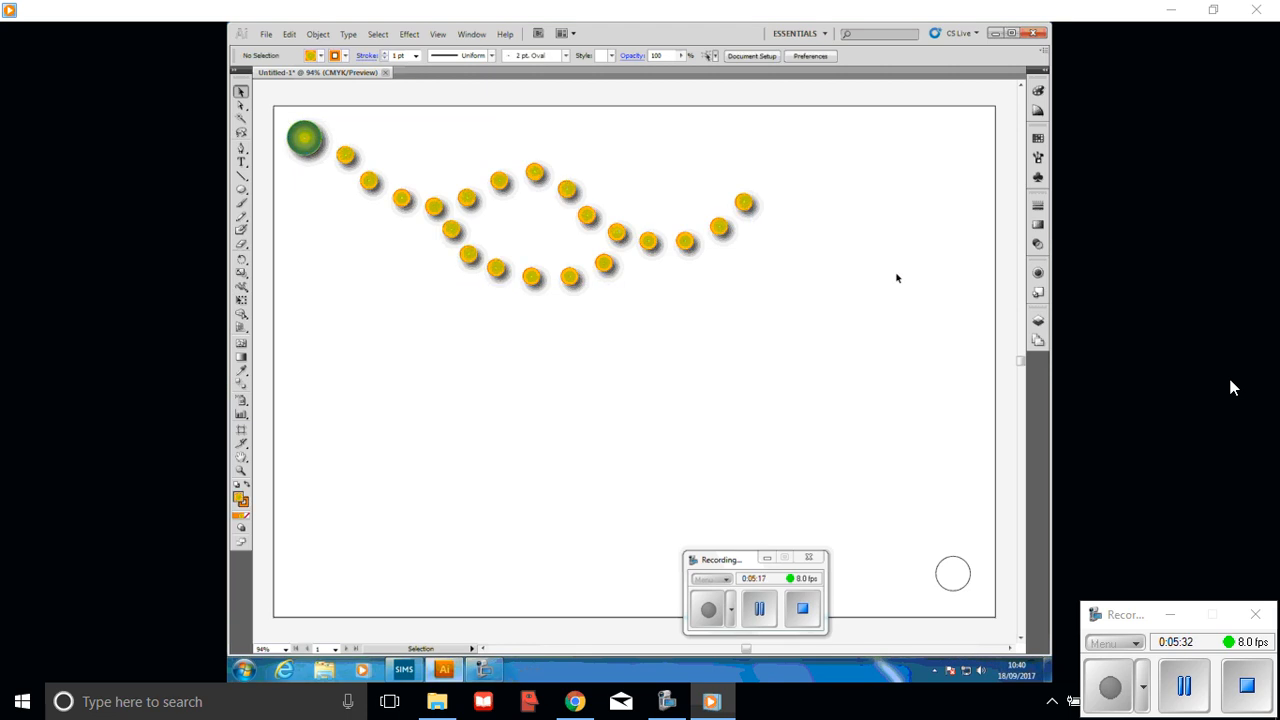
pyautogui.moveTo(893, 294); pyautogui.dragTo(338, 140)
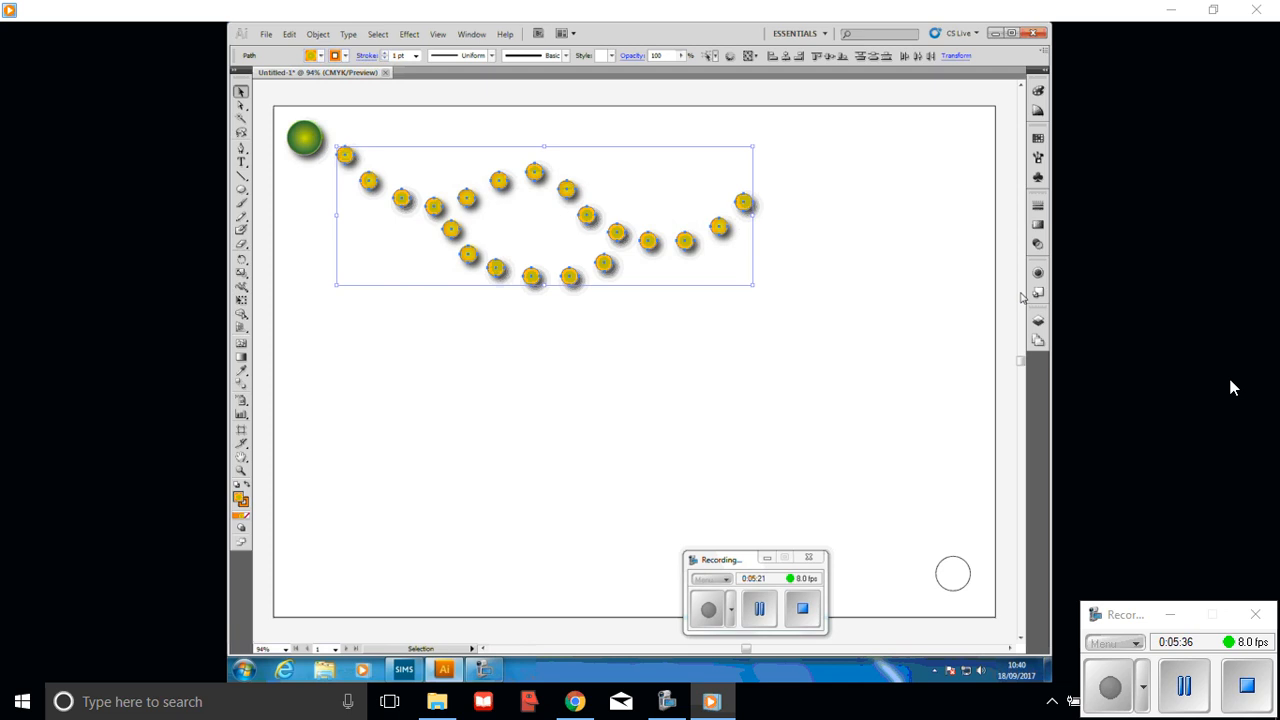
pyautogui.click(1040, 225)
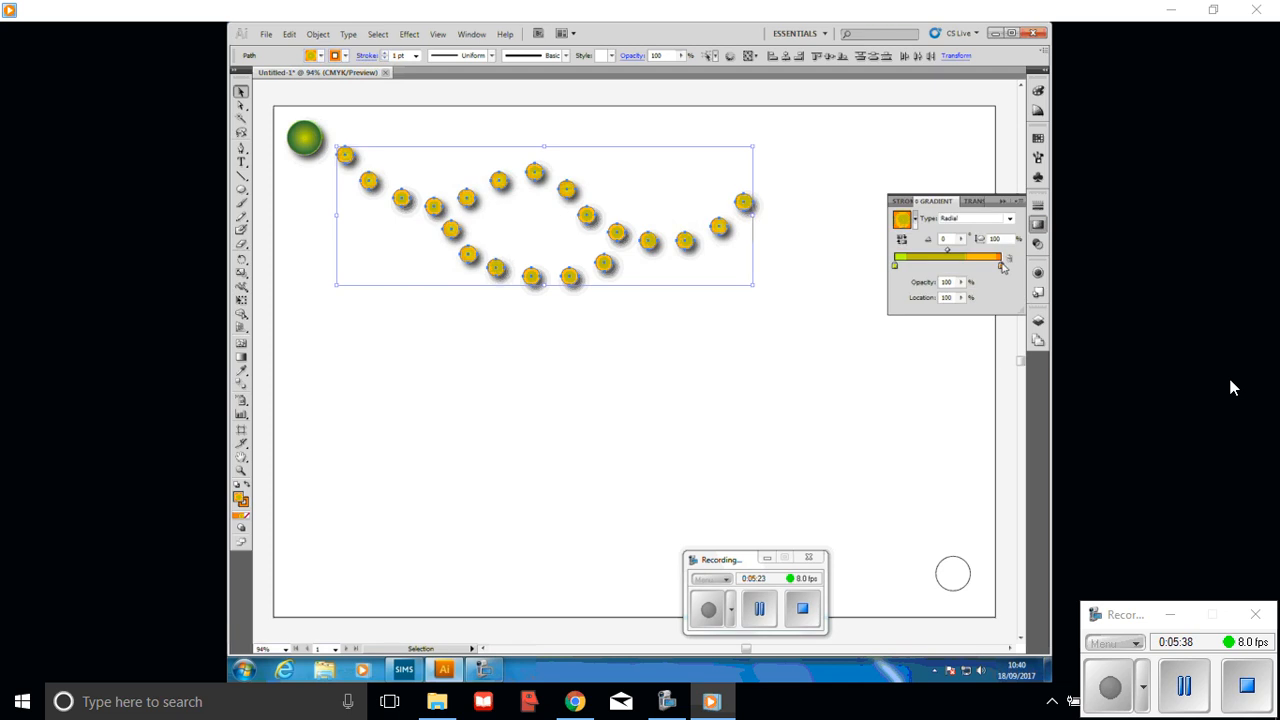
pyautogui.doubleClick(1004, 262)
pyautogui.click(991, 310)
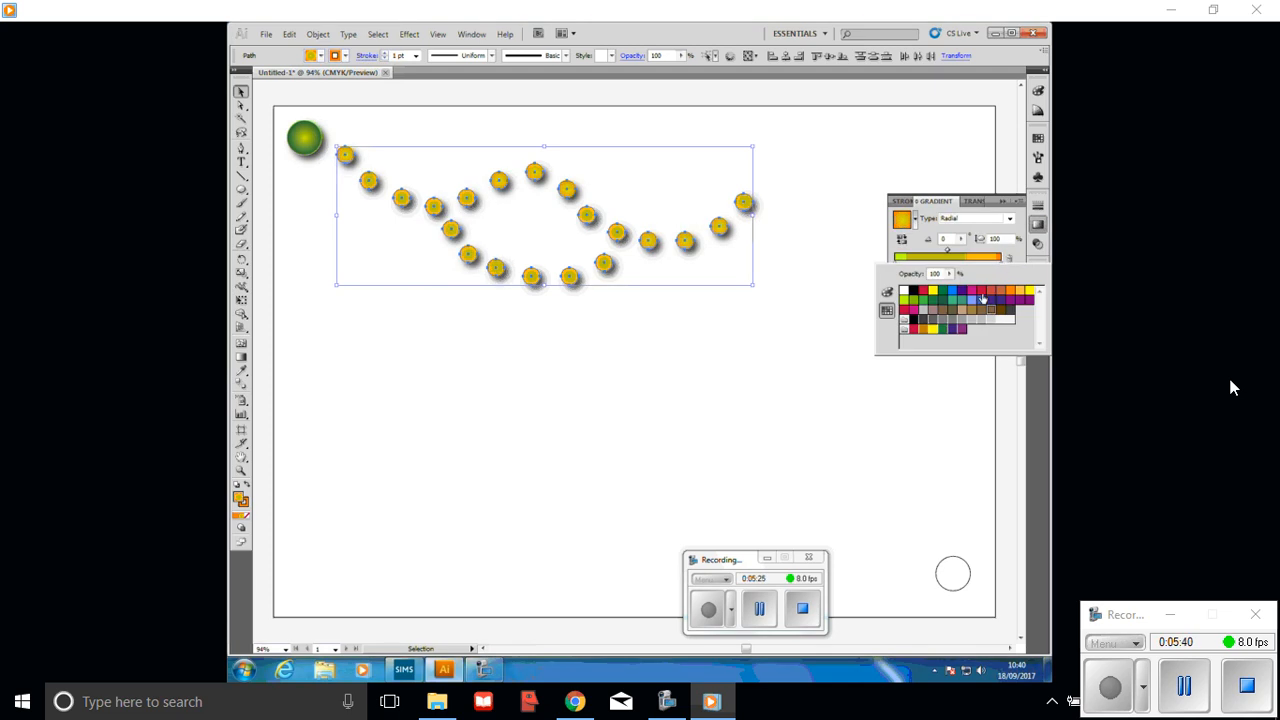
pyautogui.click(967, 255)
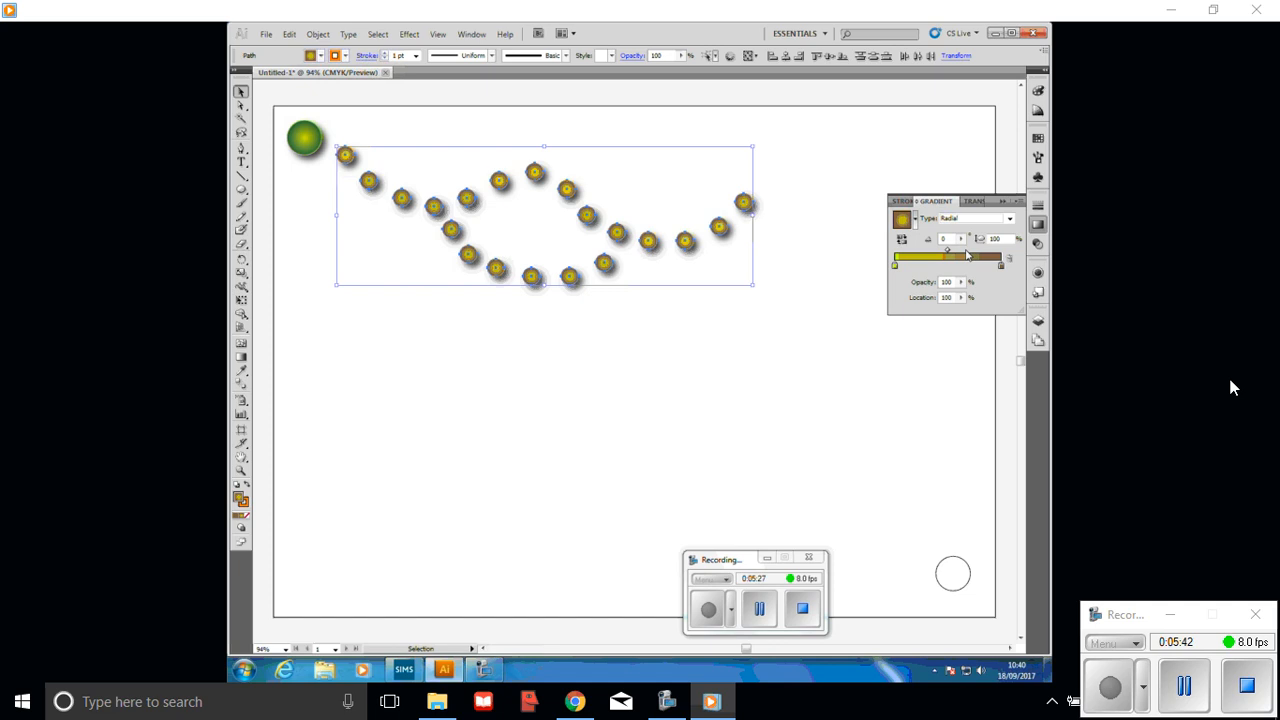
pyautogui.doubleClick(896, 266)
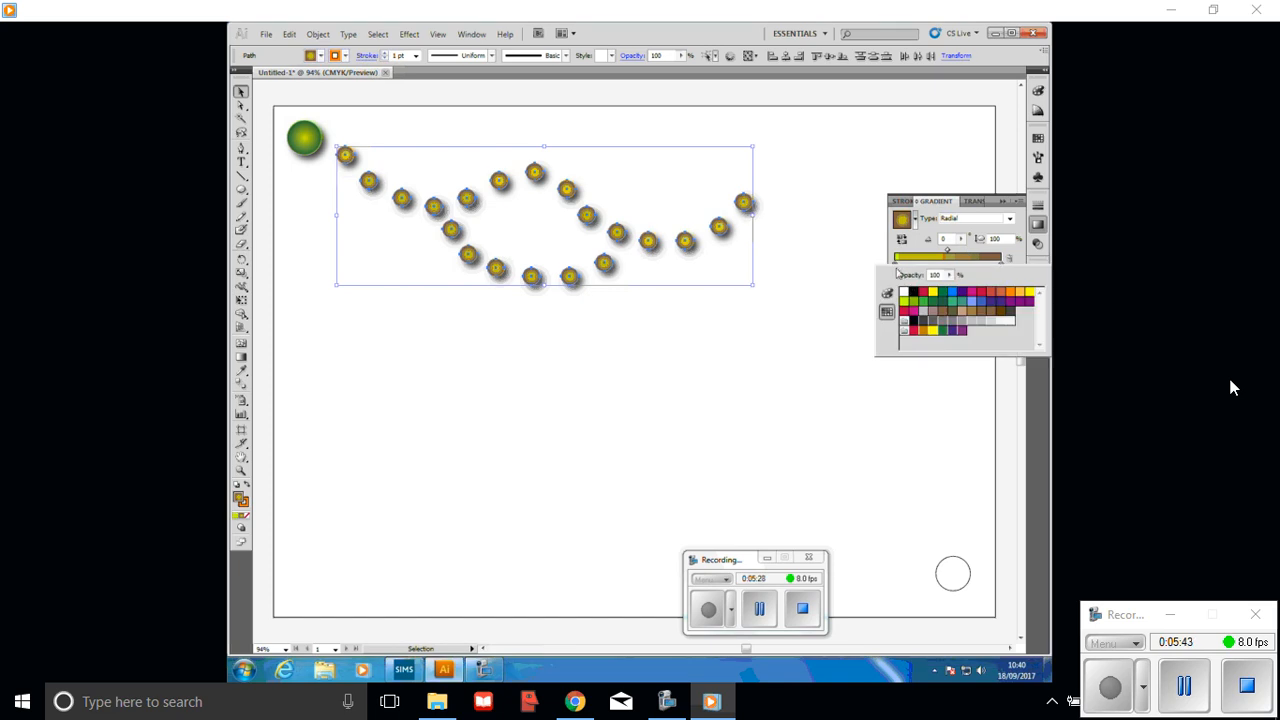
pyautogui.click(960, 310)
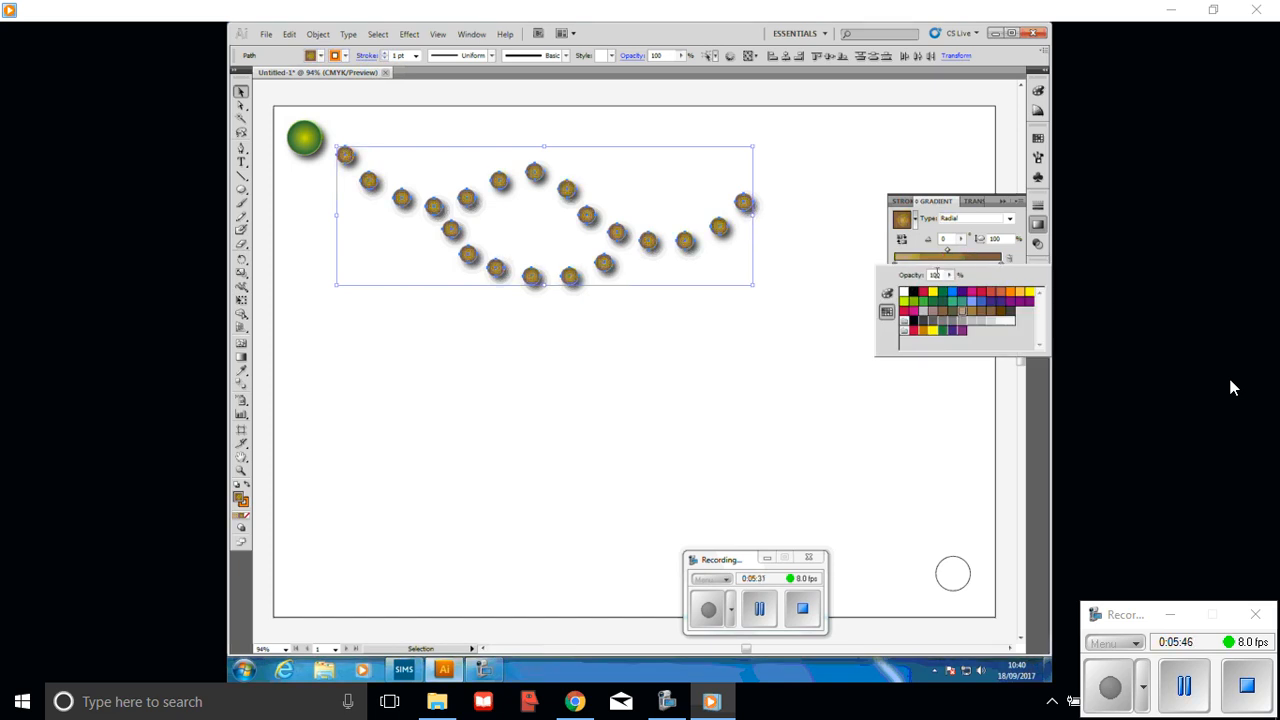
pyautogui.click(928, 251)
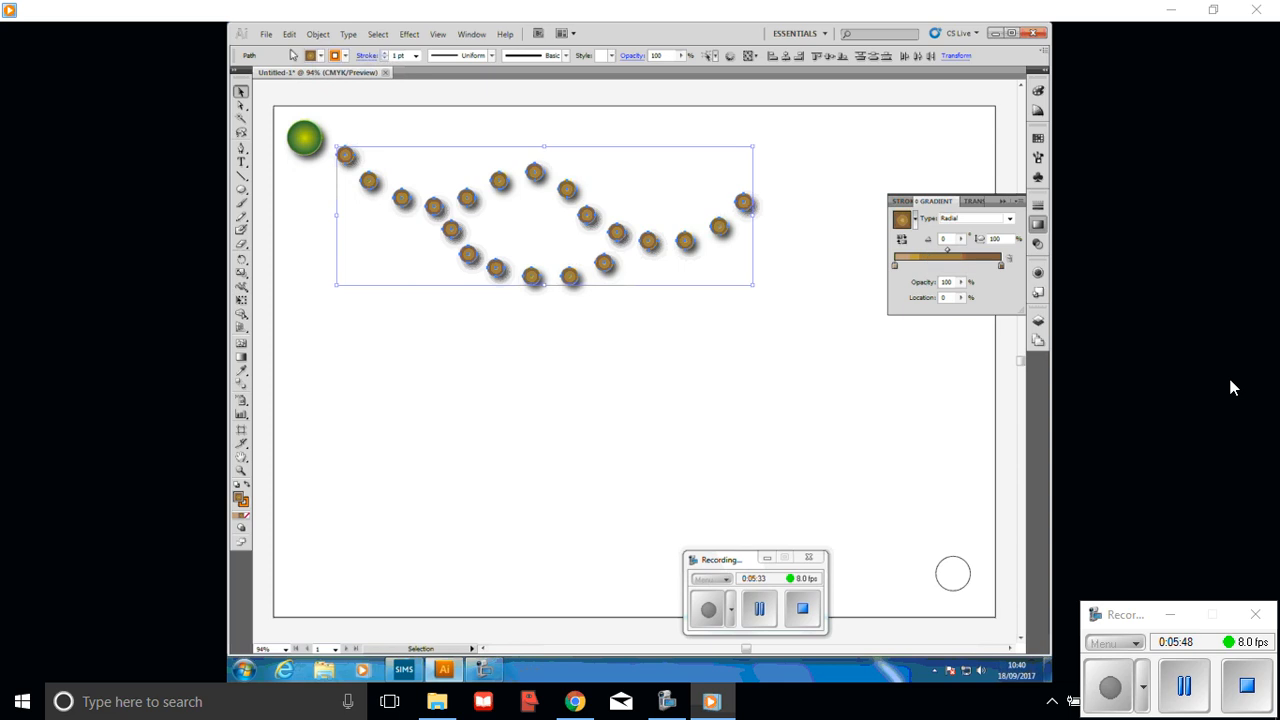
# Change the outline of all the small path circles to dark brown and deselect them
pyautogui.click(345, 56)
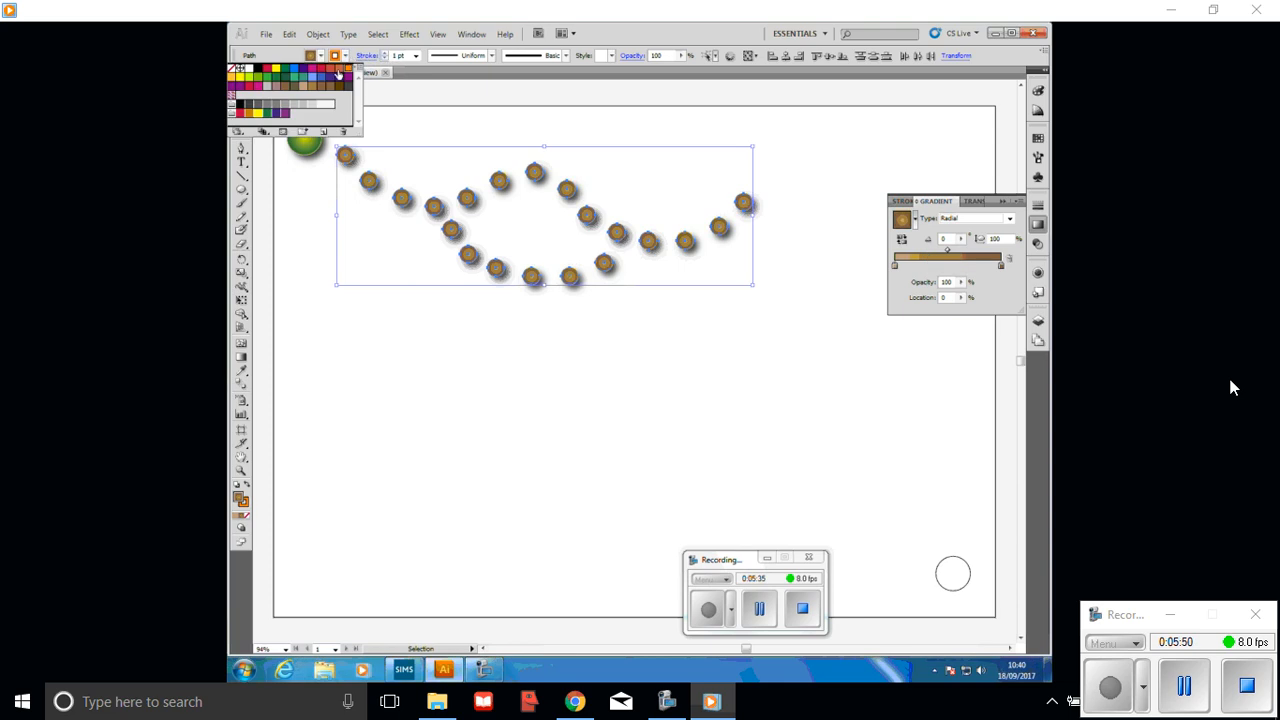
pyautogui.click(386, 100)
pyautogui.click(1003, 201)
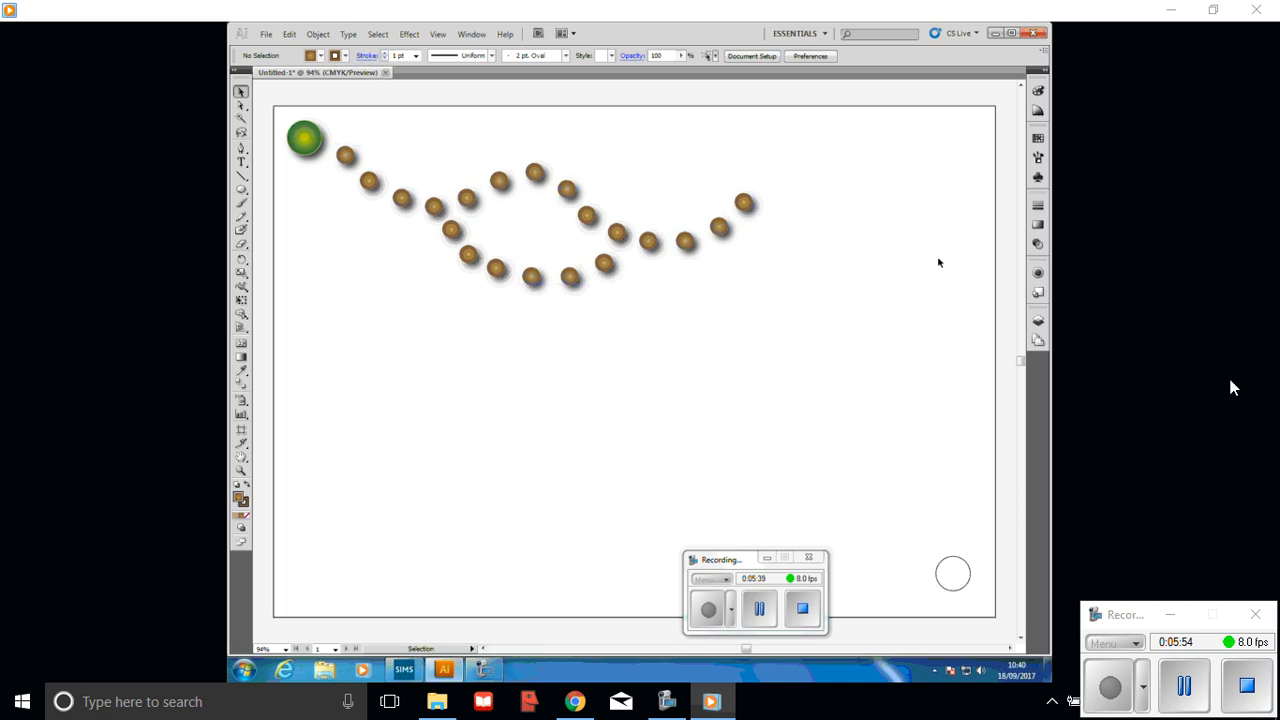
# Draw a background rectangle covering nearly the whole artboard, leaving a narrow margin on all sides
pyautogui.click(245, 190)
pyautogui.moveTo(245, 190); pyautogui.dragTo(295, 192)
pyautogui.moveTo(283, 116); pyautogui.dragTo(886, 613)
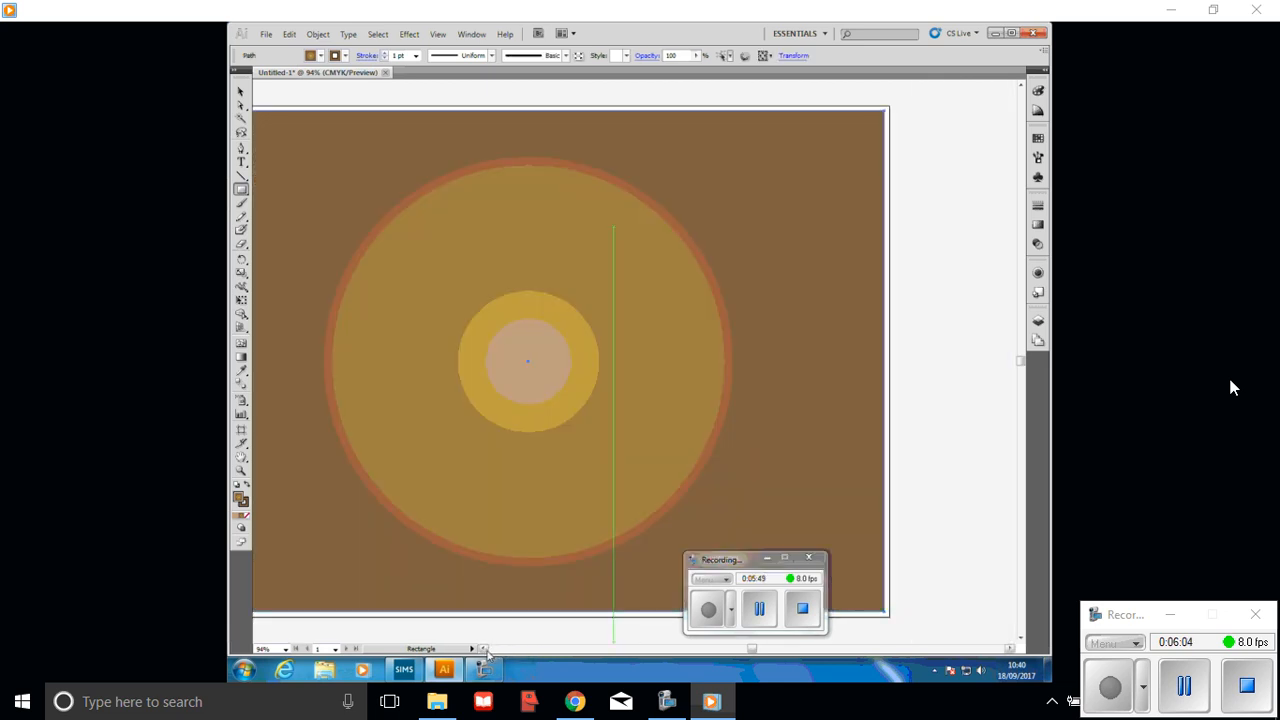
pyautogui.click(483, 648)
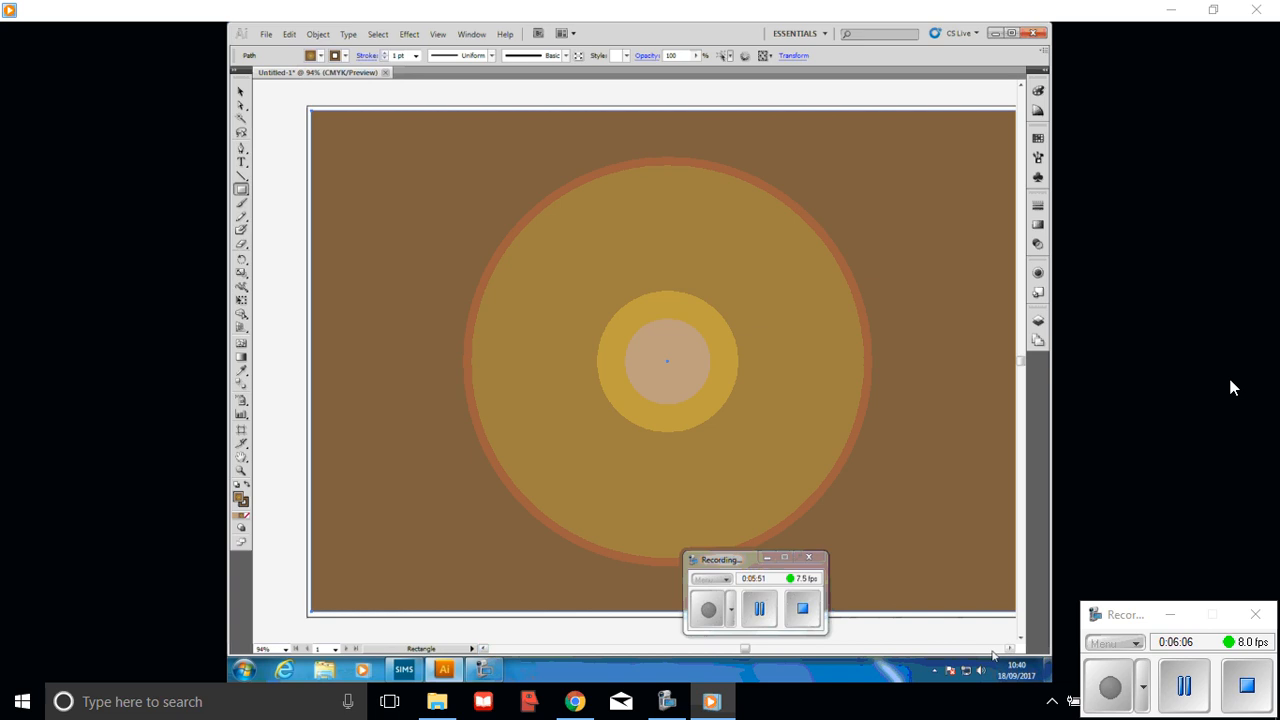
pyautogui.click(1009, 648)
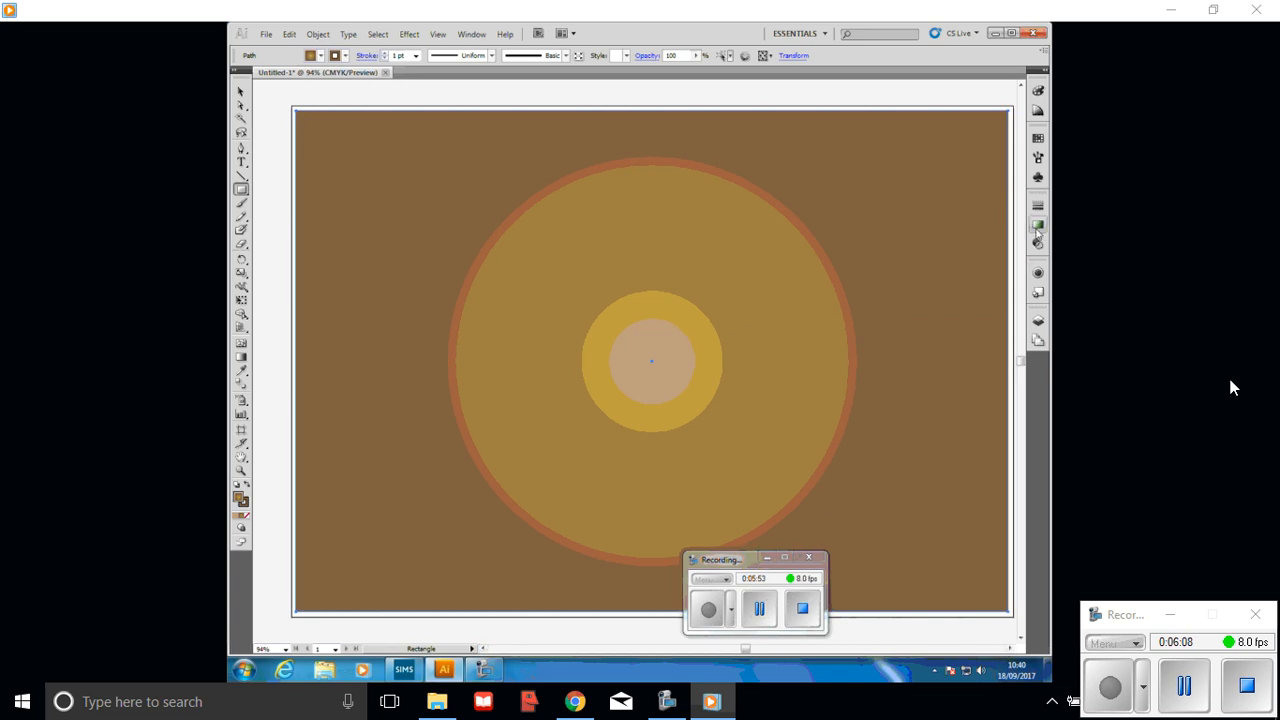
# Set the background rectangle's radial gradient to dark blue at the outer edge and light blue at the centre
pyautogui.click(1037, 226)
pyautogui.doubleClick(1002, 267)
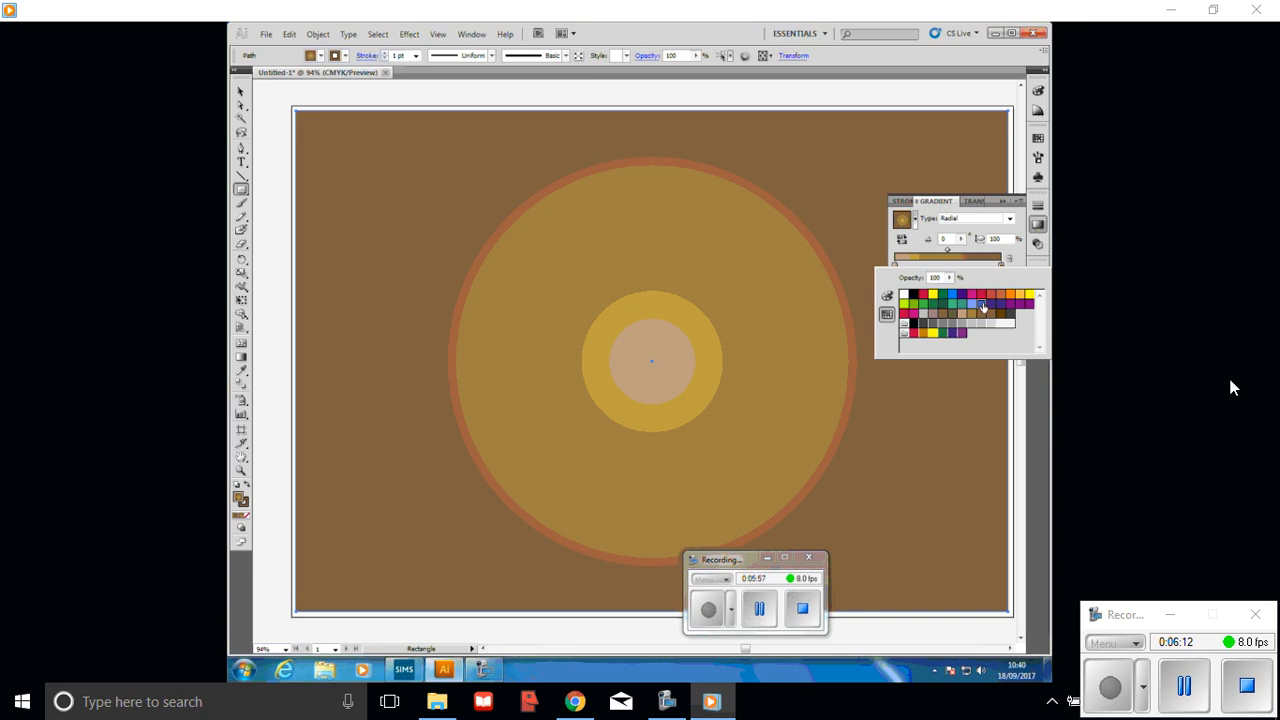
pyautogui.click(980, 303)
pyautogui.click(978, 266)
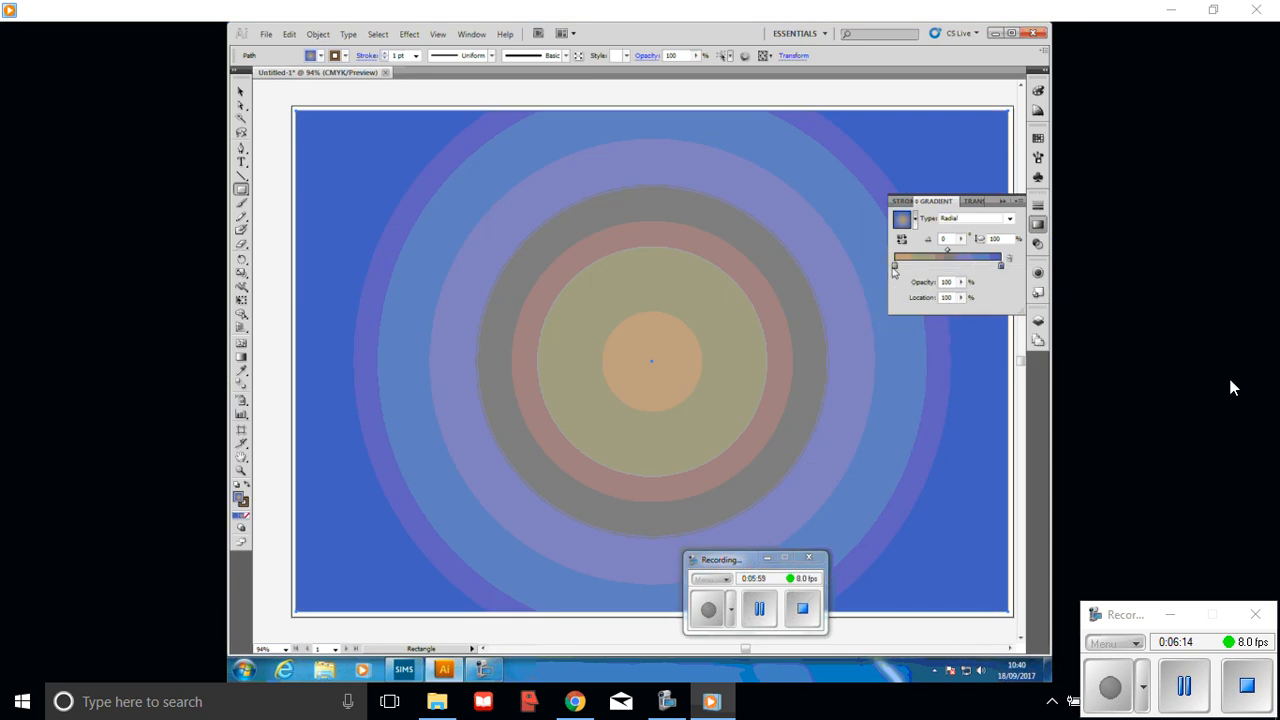
pyautogui.doubleClick(895, 267)
pyautogui.click(971, 305)
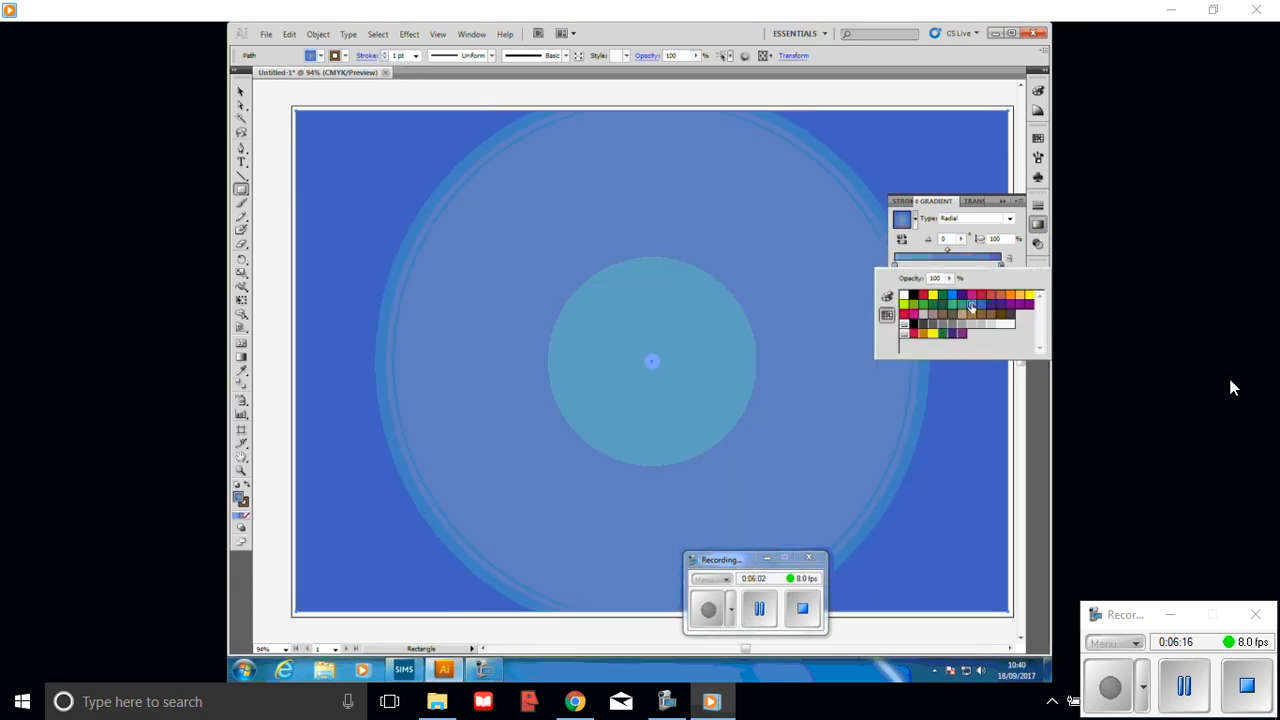
pyautogui.click(1025, 262)
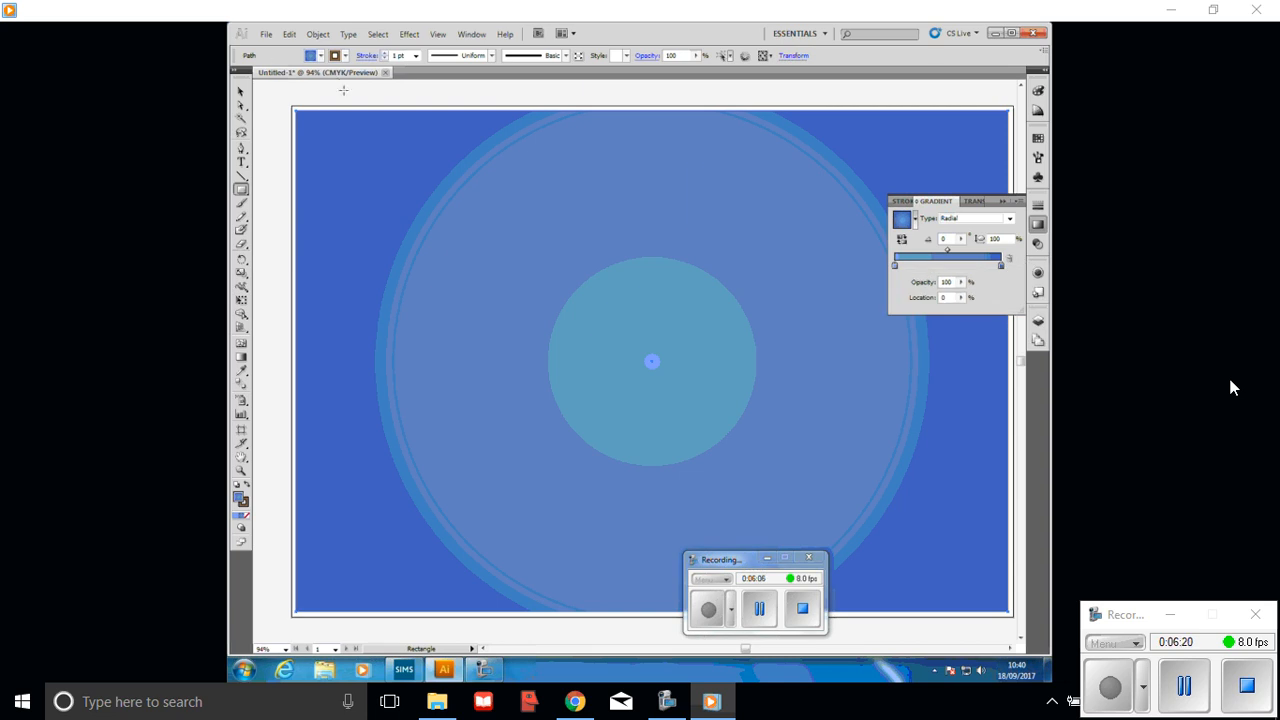
# Send the blue background rectangle behind all the circles and deselect it
pyautogui.click(318, 34)
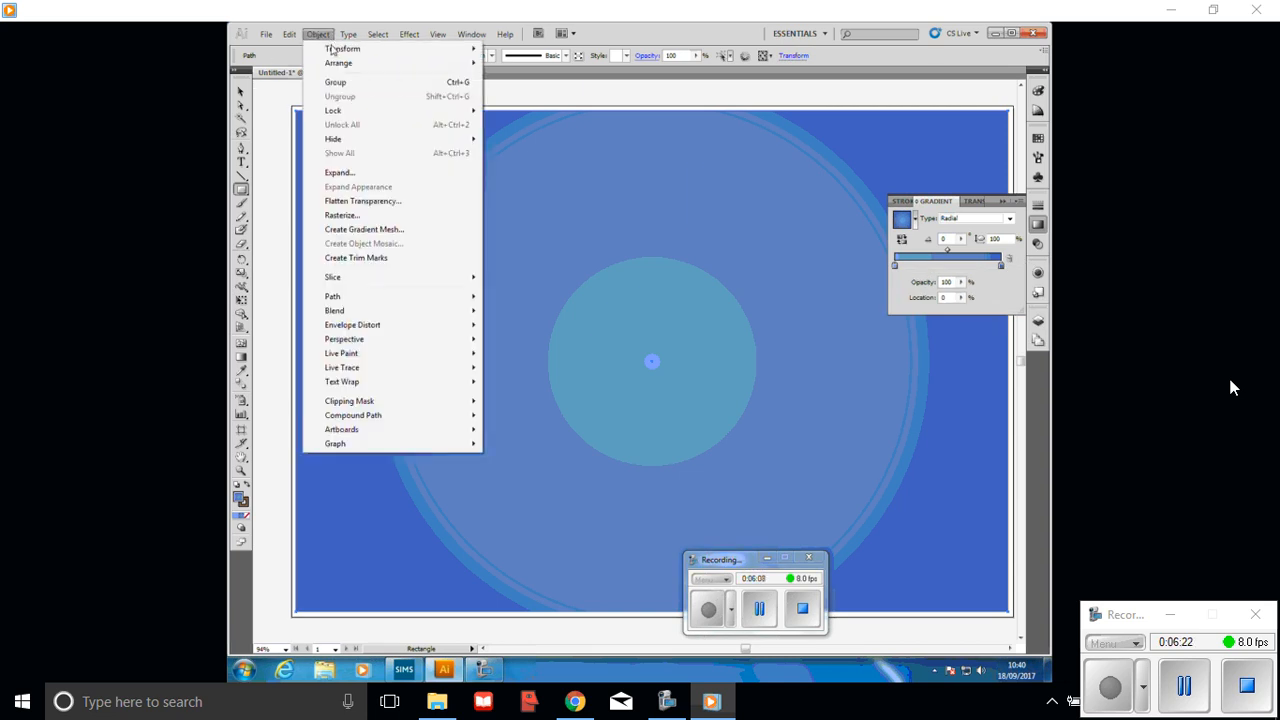
pyautogui.moveTo(338, 64)
pyautogui.click(512, 106)
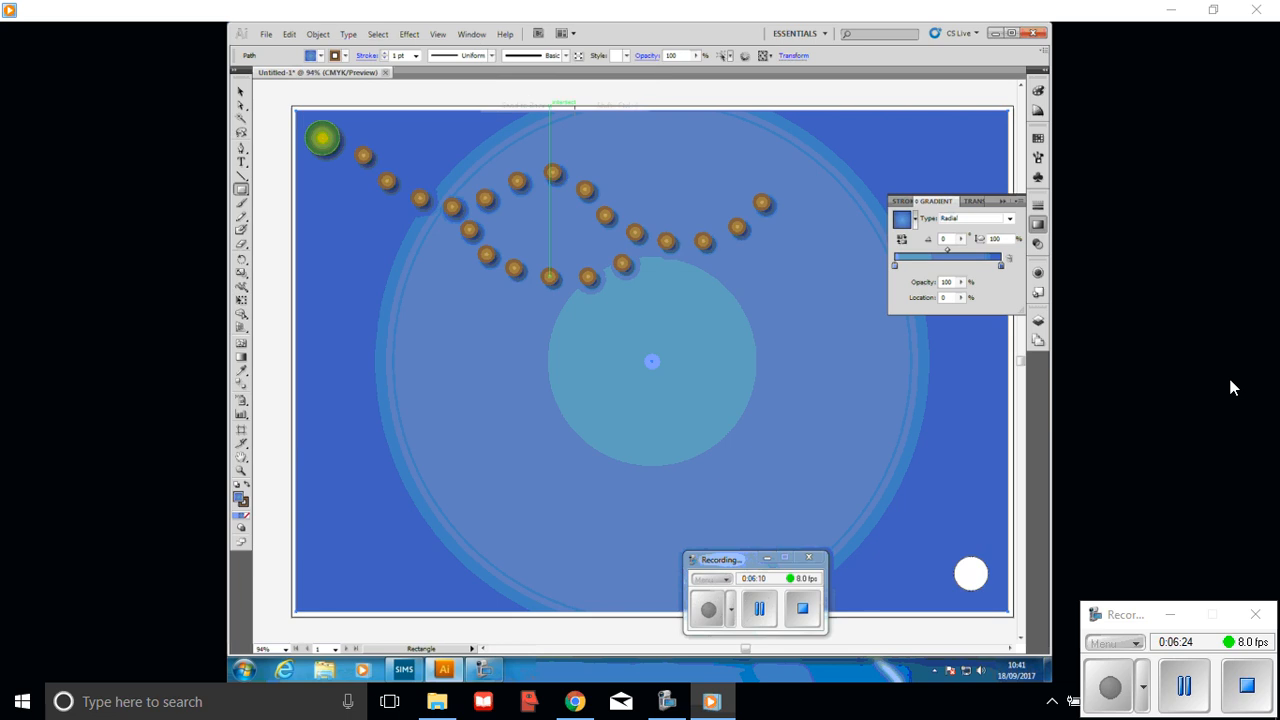
pyautogui.click(1002, 201)
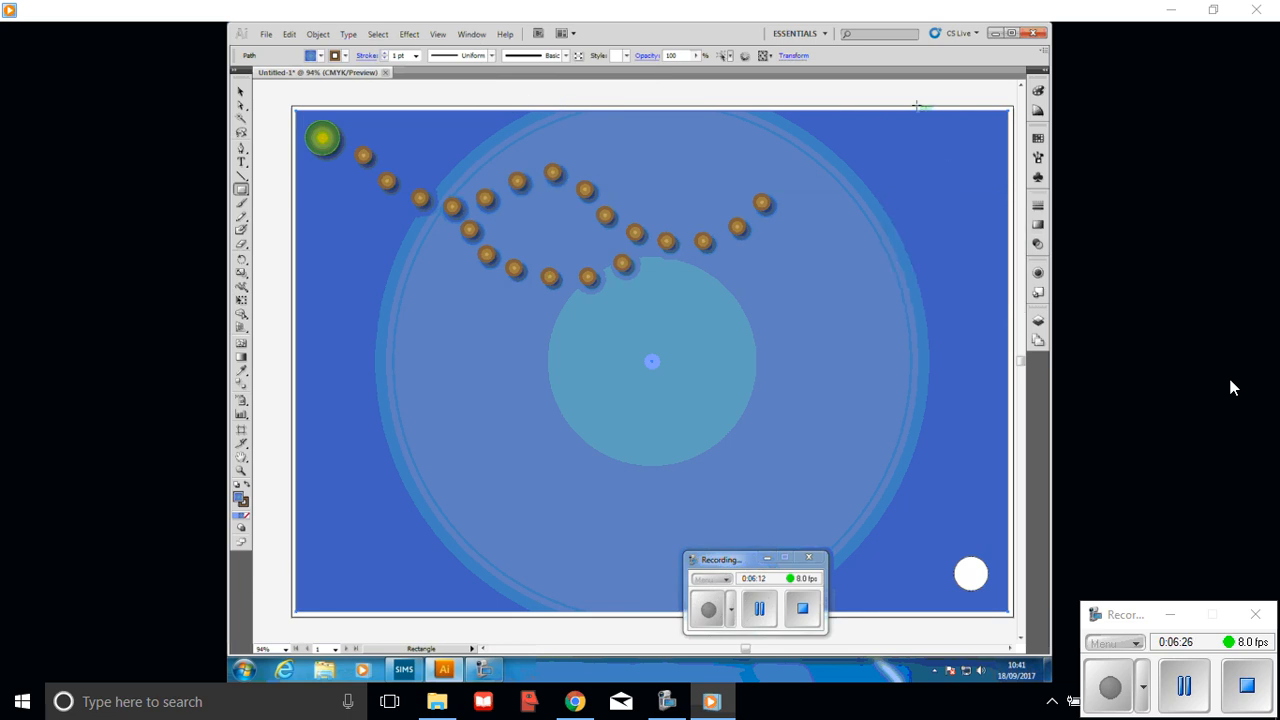
pyautogui.click(241, 91)
pyautogui.click(270, 101)
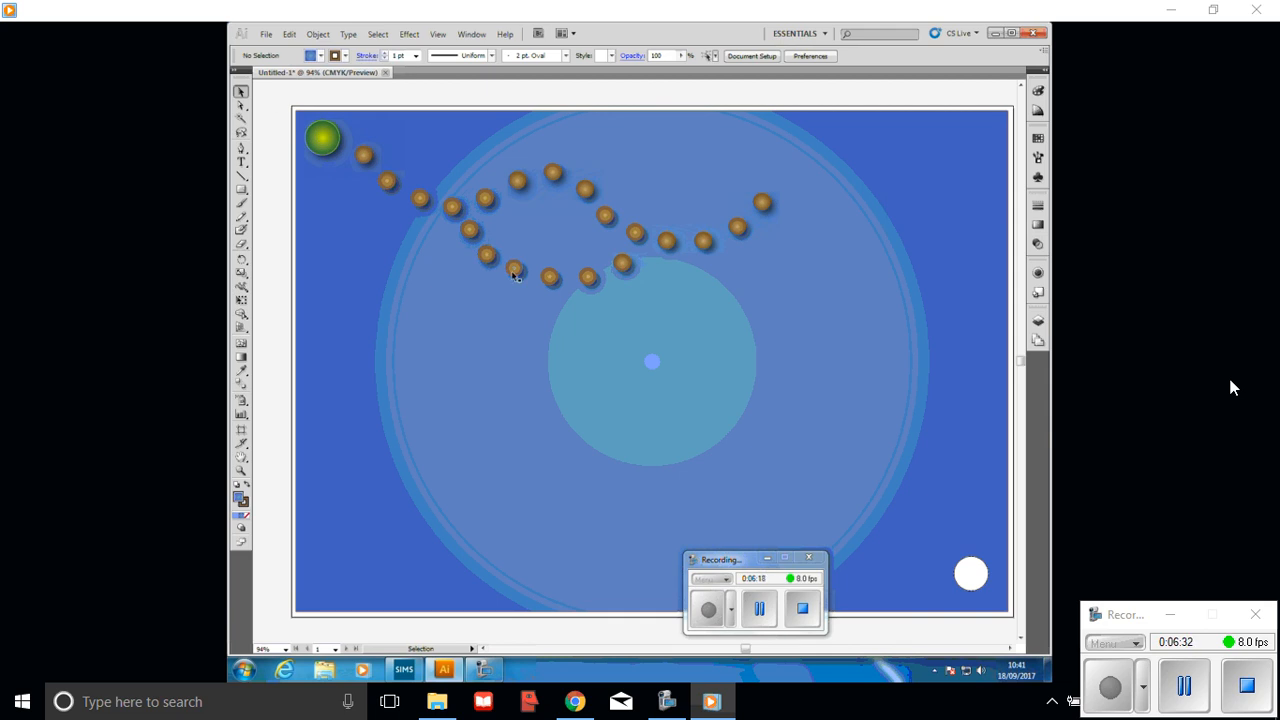
pyautogui.moveTo(515, 277); pyautogui.dragTo(513, 279)
# Change the outline of the large green start circle to dark green and deselect it
pyautogui.click(322, 137)
pyautogui.click(346, 56)
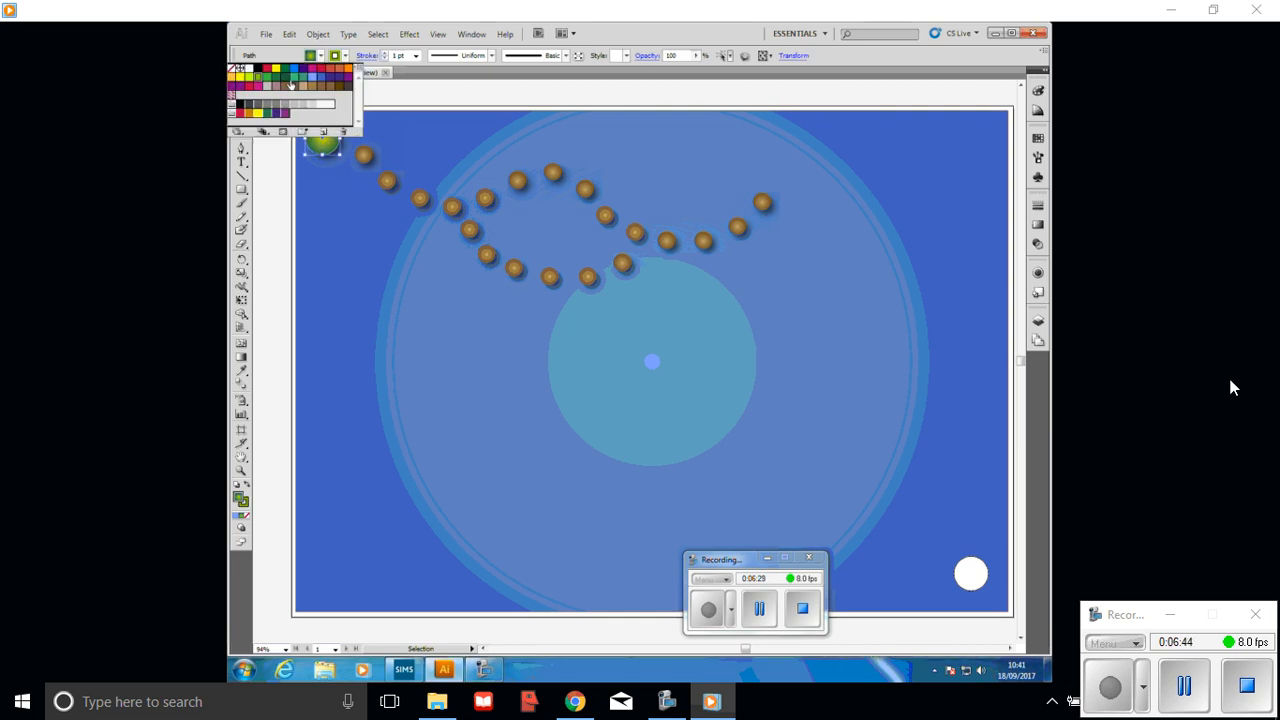
pyautogui.click(279, 83)
pyautogui.click(443, 94)
pyautogui.click(430, 108)
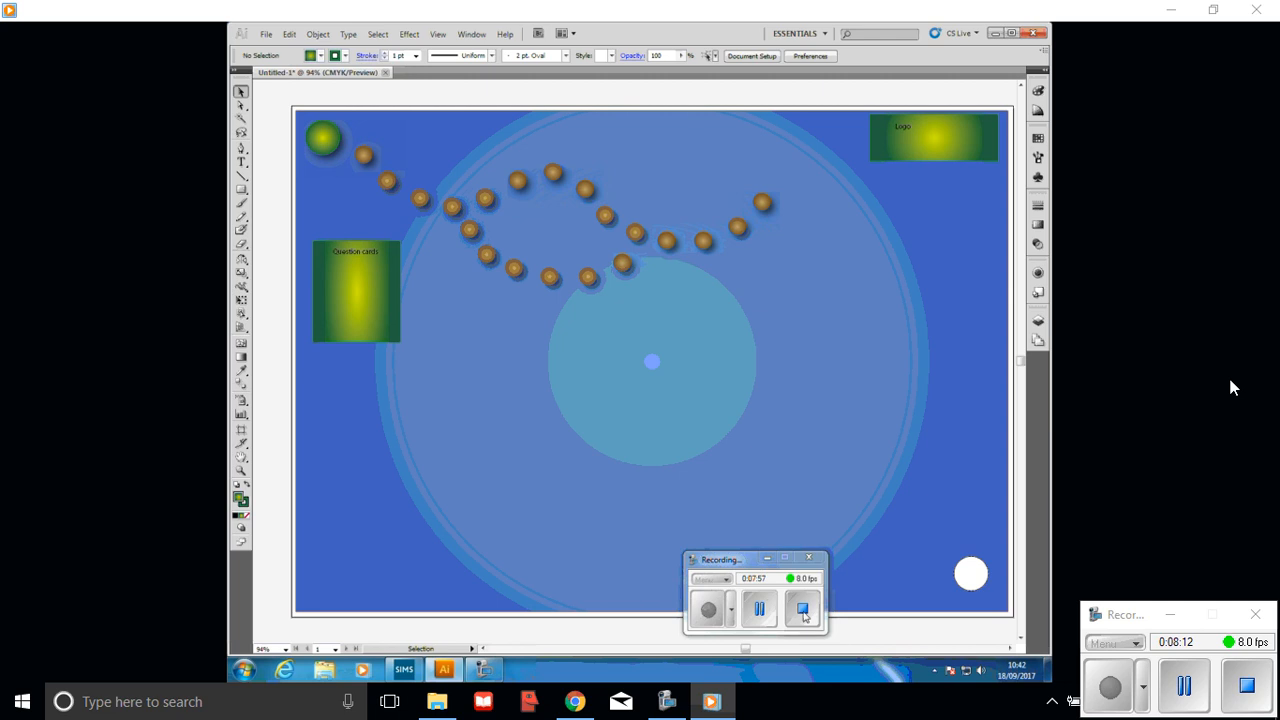
pyautogui.moveTo(926, 465)
pyautogui.click(640, 657)
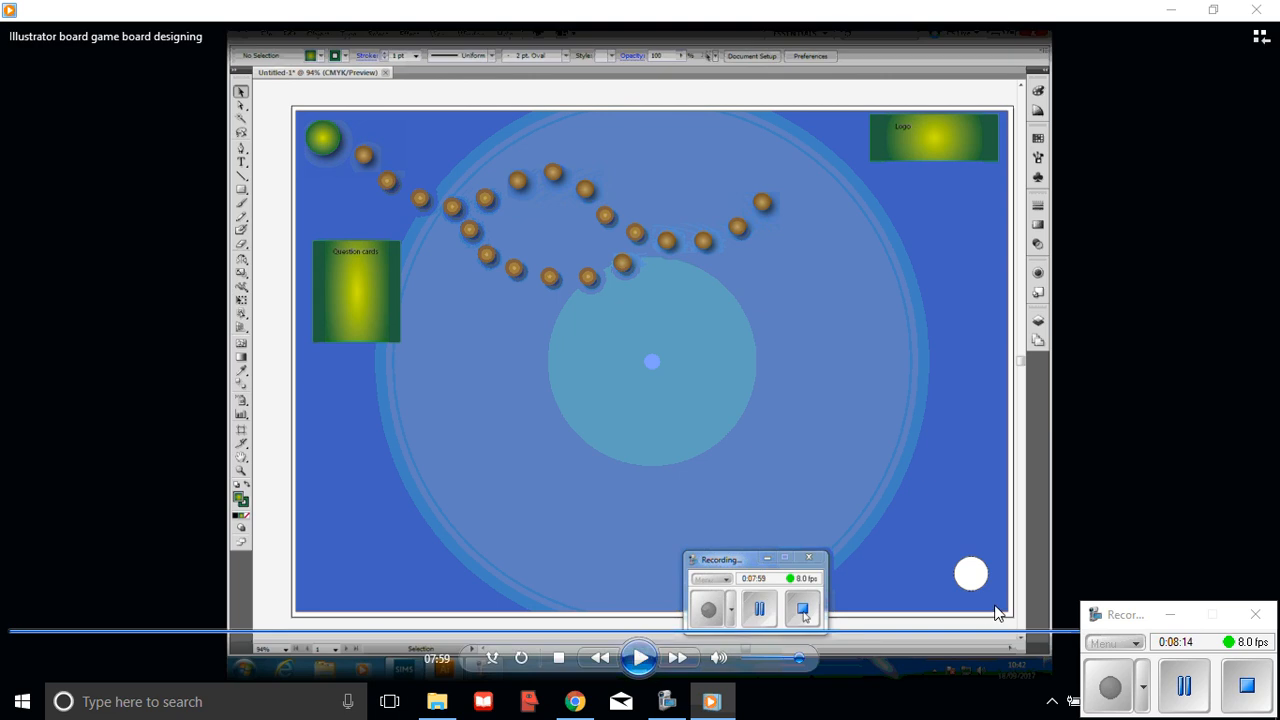